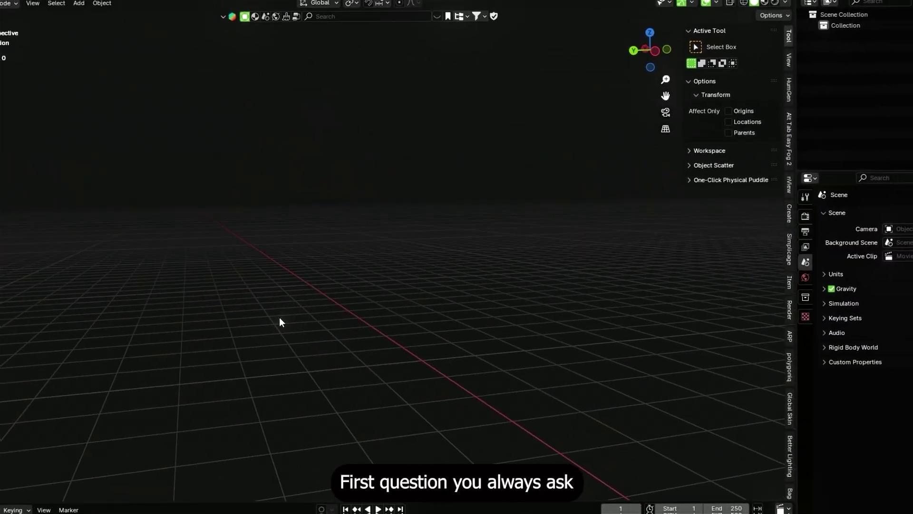
{"action": "middle_click_drag", "start_coordinate": [279, 321], "coordinate": [475, 324]}
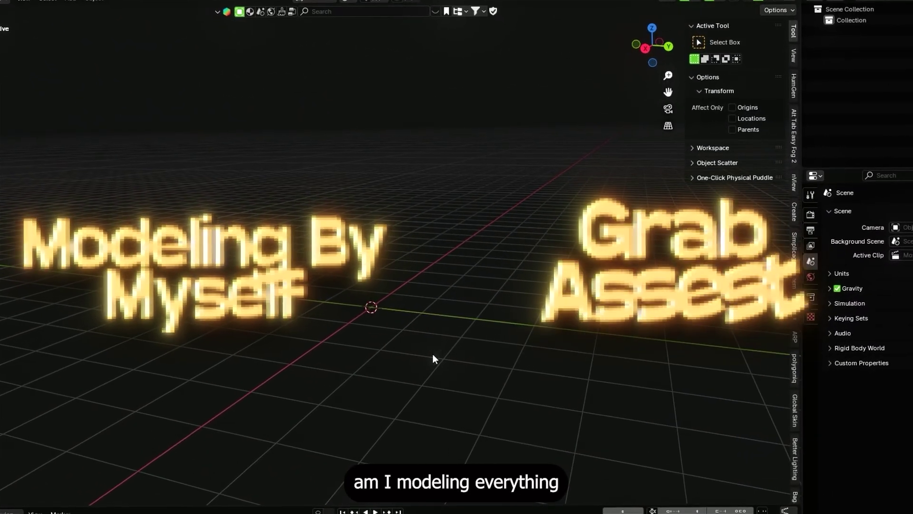
{"action": "middle_click_drag", "start_coordinate": [412, 319], "coordinate": [423, 335]}
{"action": "middle_click_drag", "start_coordinate": [452, 261], "coordinate": [414, 323]}
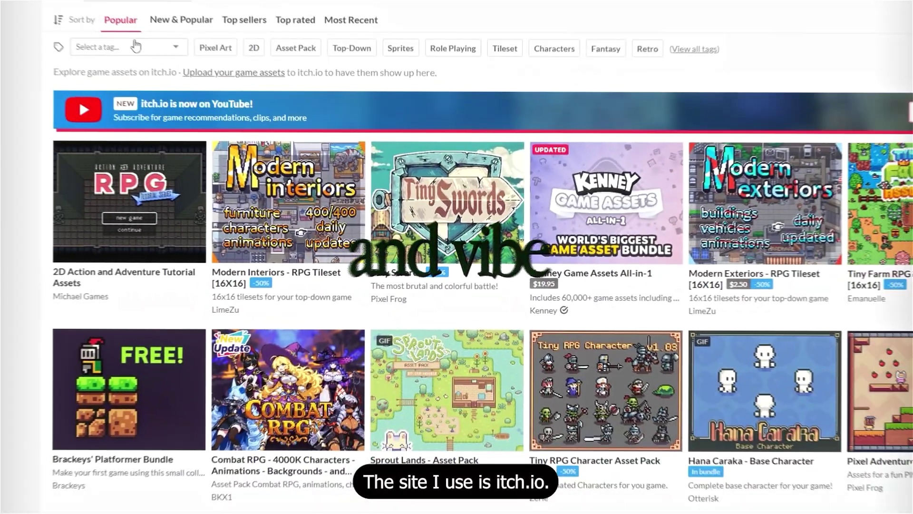
- Filter the itch.io game assets by the tag psx and browse the listed models and texture packs
{"action": "left_click", "coordinate": [125, 44]}
{"action": "type", "text": "psx"}
{"action": "key", "text": "Return"}
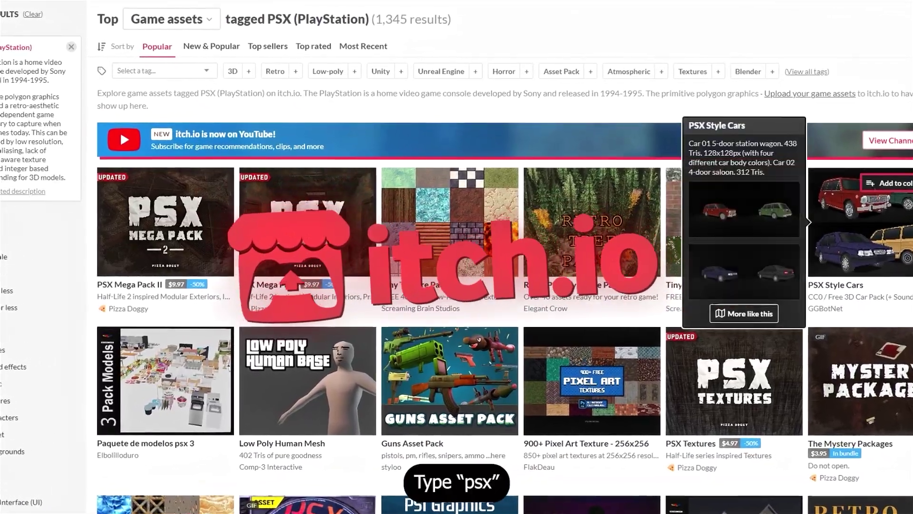
{"action": "scroll", "coordinate": [456, 256], "scroll_direction": "down", "scroll_amount": 15}
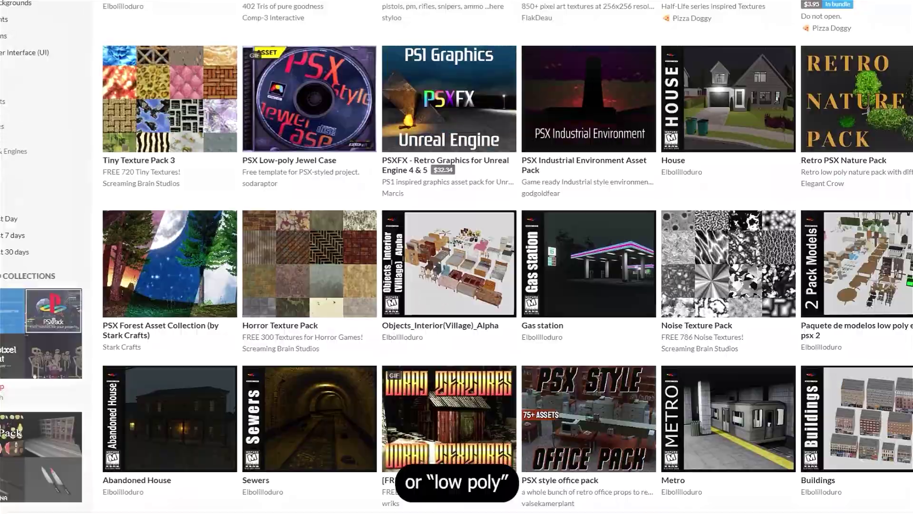
{"action": "scroll", "coordinate": [457, 257], "scroll_direction": "down", "scroll_amount": 20}
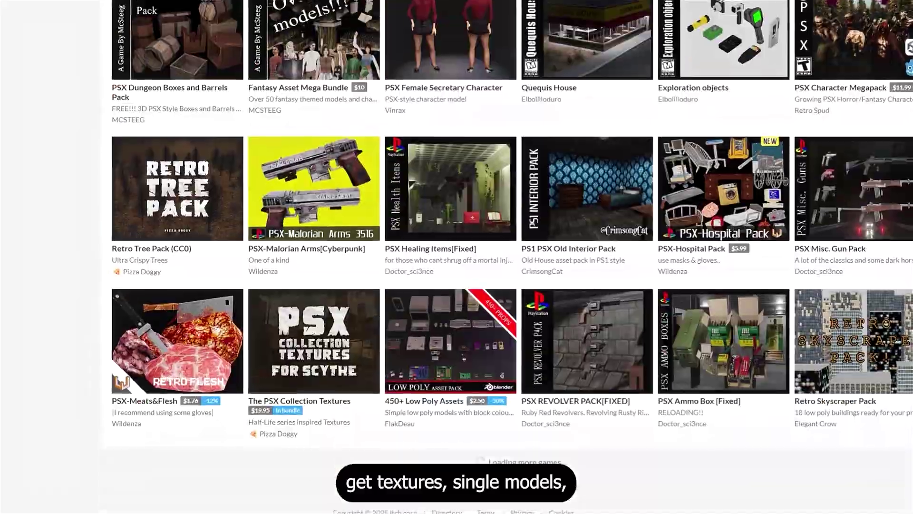
{"action": "scroll", "coordinate": [457, 257], "scroll_direction": "down", "scroll_amount": 20}
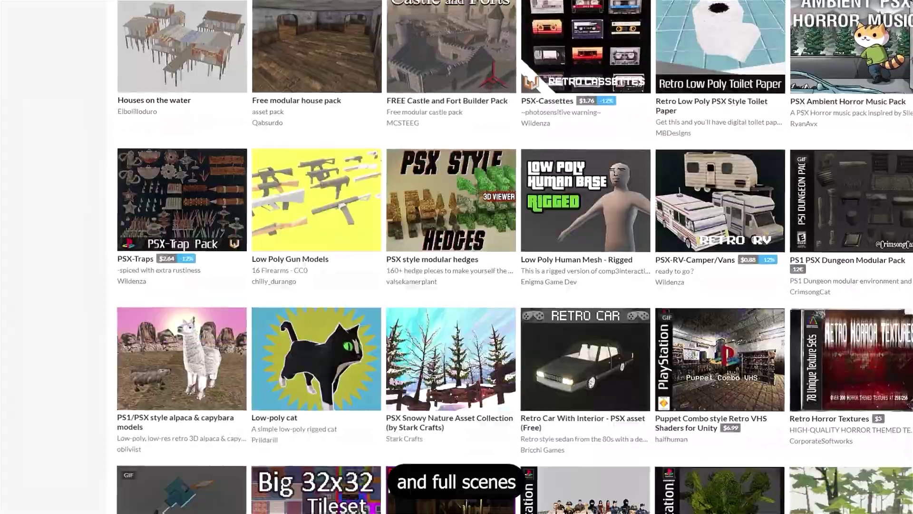
{"action": "scroll", "coordinate": [456, 256], "scroll_direction": "up", "scroll_amount": 6}
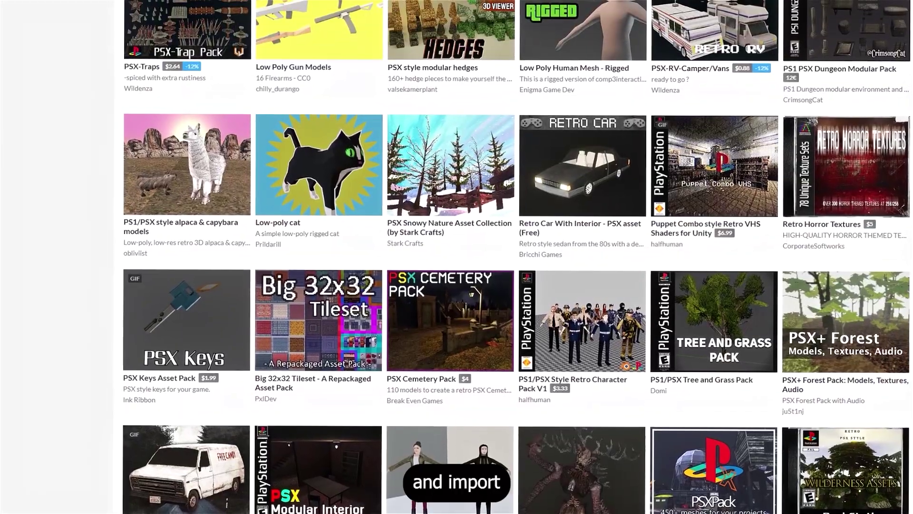
{"action": "scroll", "coordinate": [456, 257], "scroll_direction": "up", "scroll_amount": 3}
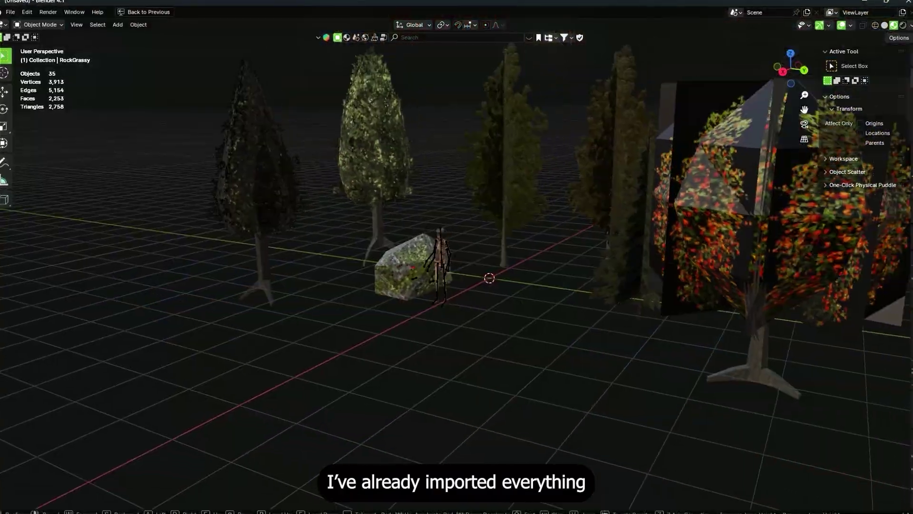
- In Blender, select the tree06_top foliage and connect its tree06_spring.png texture's Alpha output to the Principled BSDF's Alpha input
{"action": "key", "text": "d"}
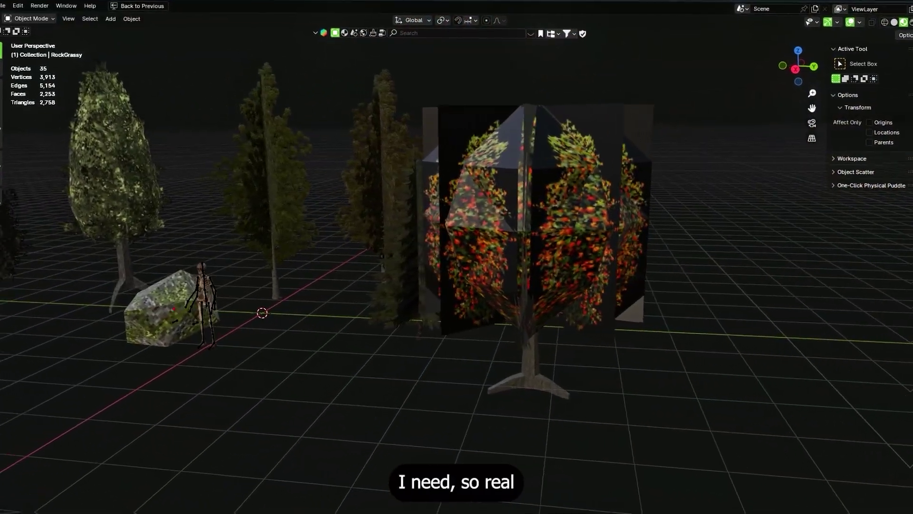
{"action": "key", "text": "a"}
{"action": "key", "text": "a"}
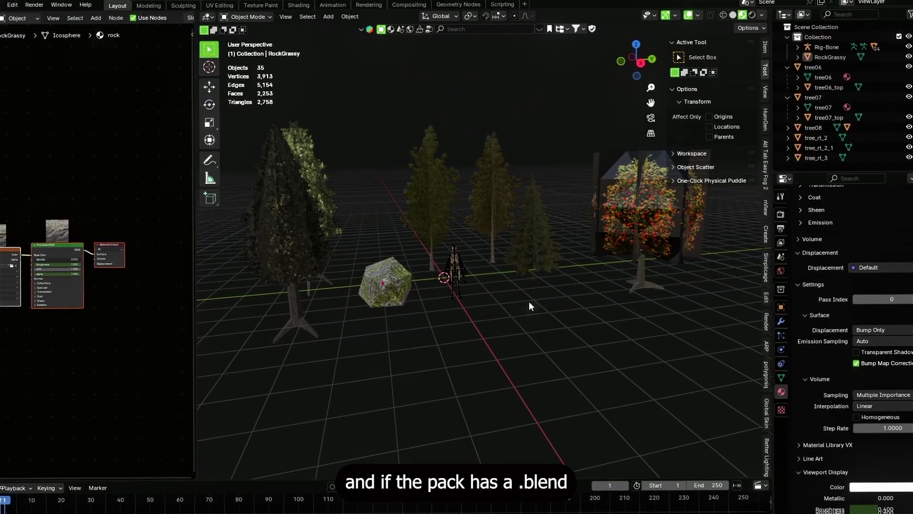
{"action": "left_click", "coordinate": [611, 212]}
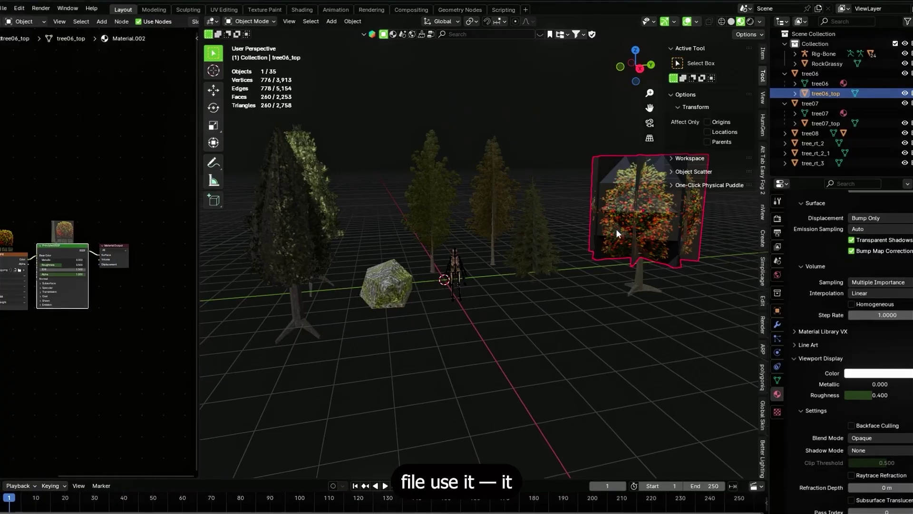
{"action": "key", "text": "KP_Decimal"}
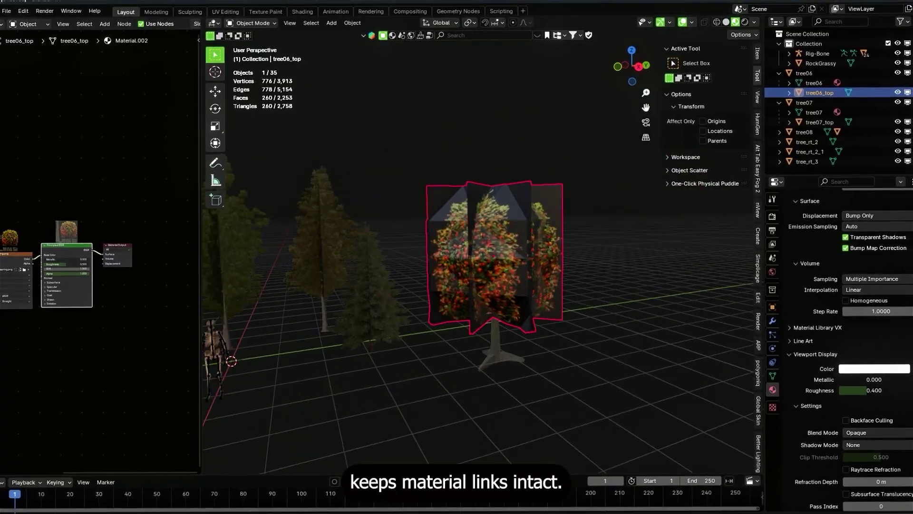
{"action": "key", "text": "w"}
{"action": "left_click", "coordinate": [482, 245]}
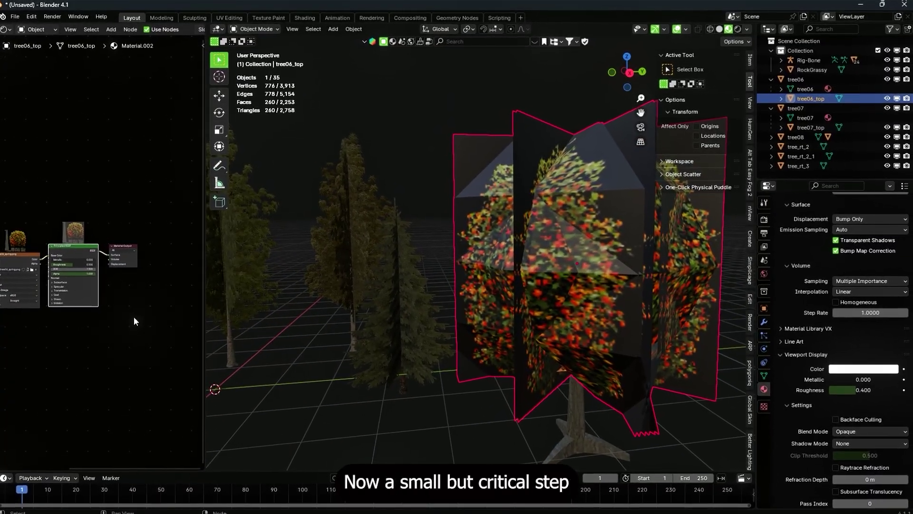
{"action": "scroll", "coordinate": [78, 379], "scroll_direction": "up", "scroll_amount": 3}
{"action": "scroll", "coordinate": [140, 428], "scroll_direction": "up", "scroll_amount": 3, "text": "ctrl"}
{"action": "scroll", "coordinate": [138, 428], "scroll_direction": "down", "scroll_amount": 2, "text": "ctrl"}
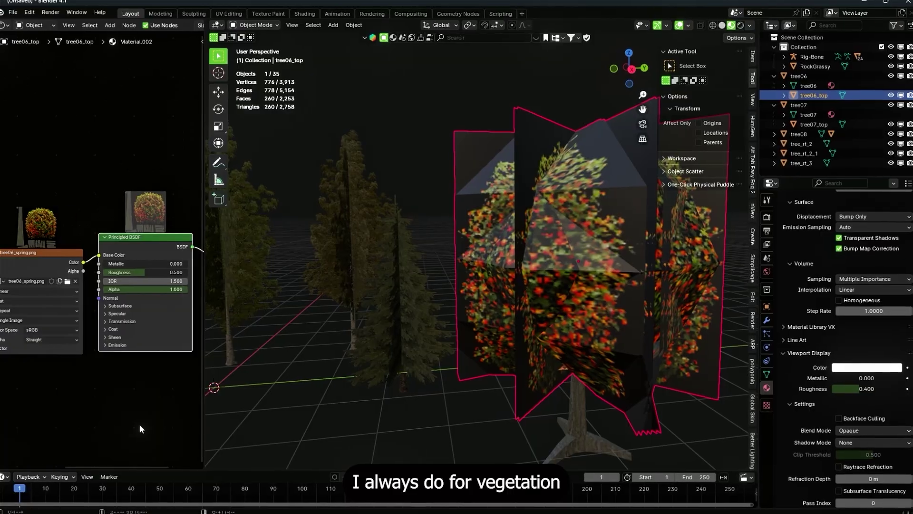
{"action": "left_click_drag", "start_coordinate": [64, 274], "coordinate": [76, 292]}
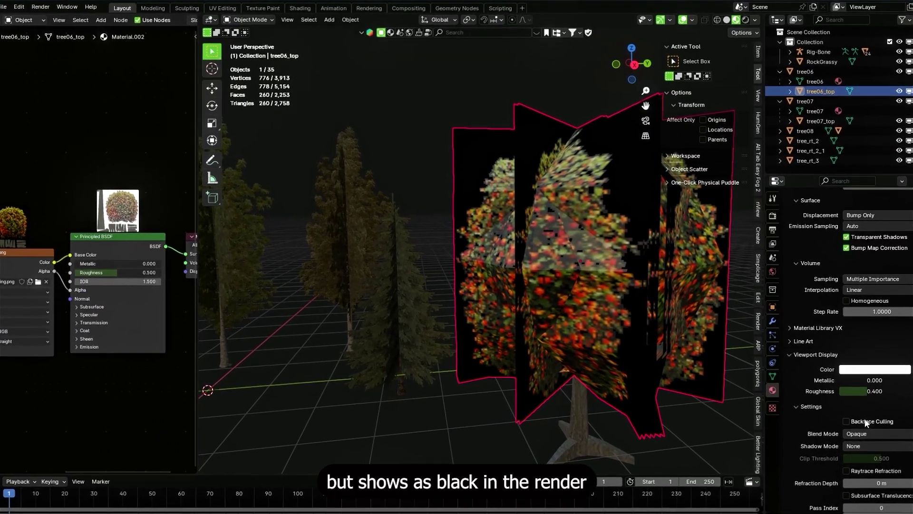
- Set both the Blend Mode and the Shadow Mode of the tree06_top foliage material to Alpha Hashed
{"action": "scroll", "coordinate": [808, 386], "scroll_direction": "up", "scroll_amount": 10}
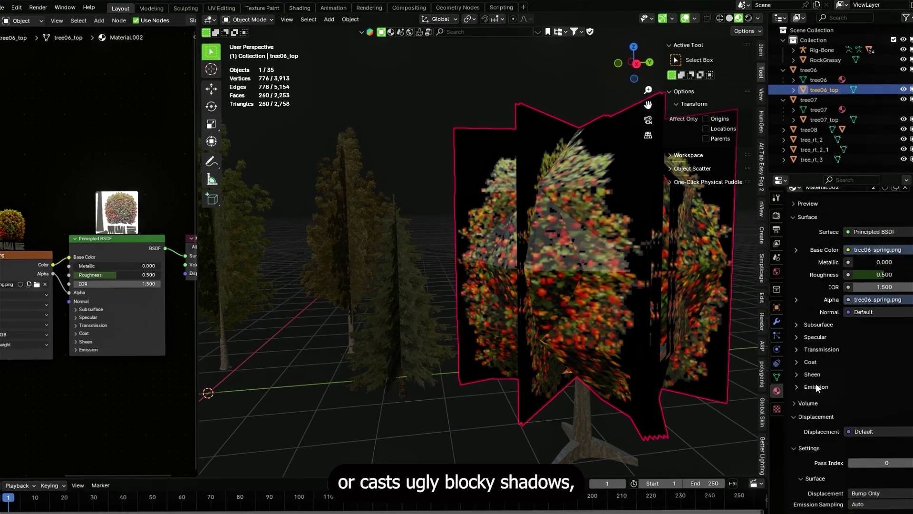
{"action": "scroll", "coordinate": [815, 383], "scroll_direction": "down", "scroll_amount": 15}
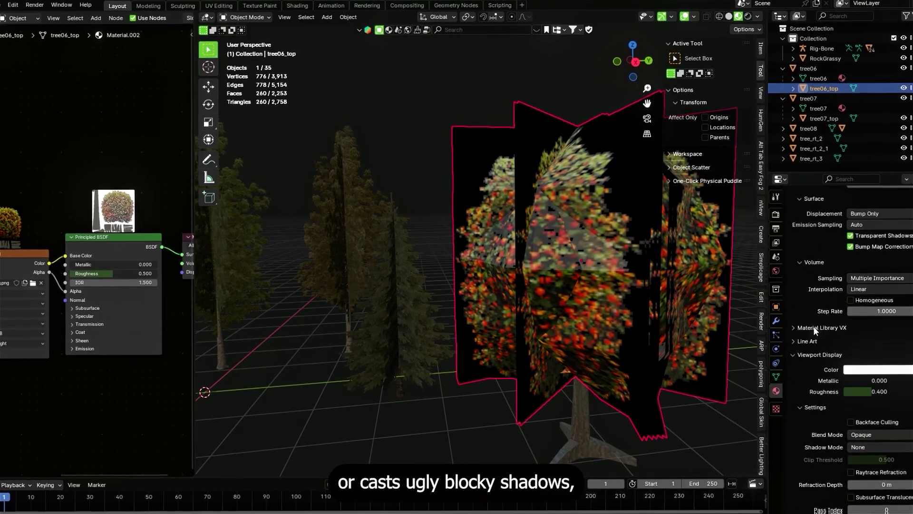
{"action": "scroll", "coordinate": [806, 339], "scroll_direction": "up", "scroll_amount": 8}
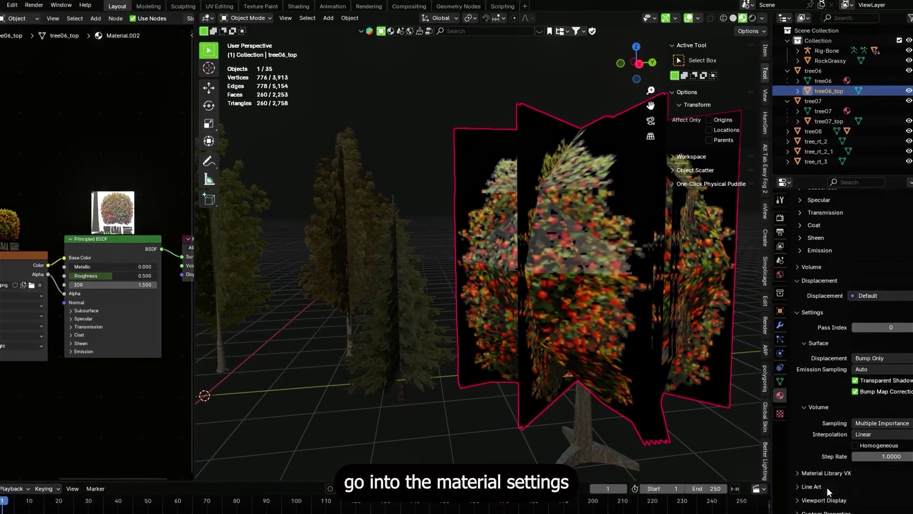
{"action": "scroll", "coordinate": [786, 487], "scroll_direction": "down", "scroll_amount": 8}
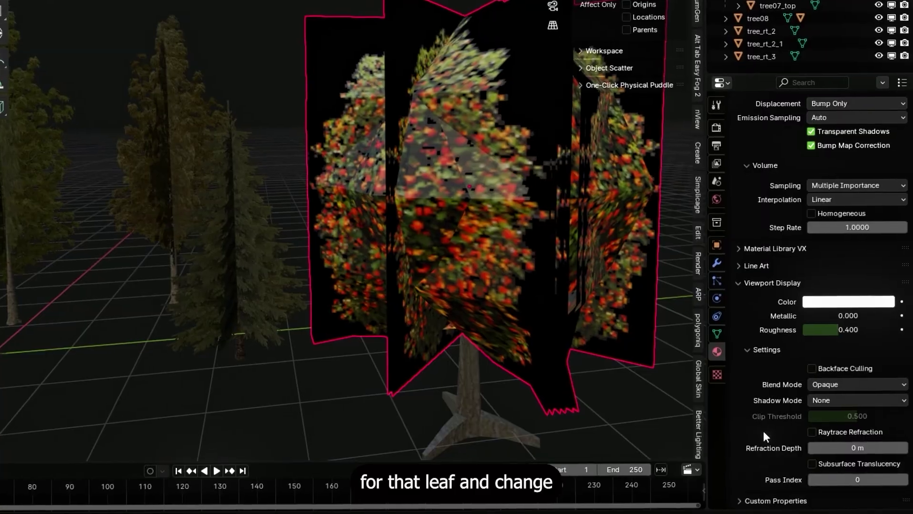
{"action": "left_click", "coordinate": [837, 387]}
{"action": "left_click", "coordinate": [841, 430]}
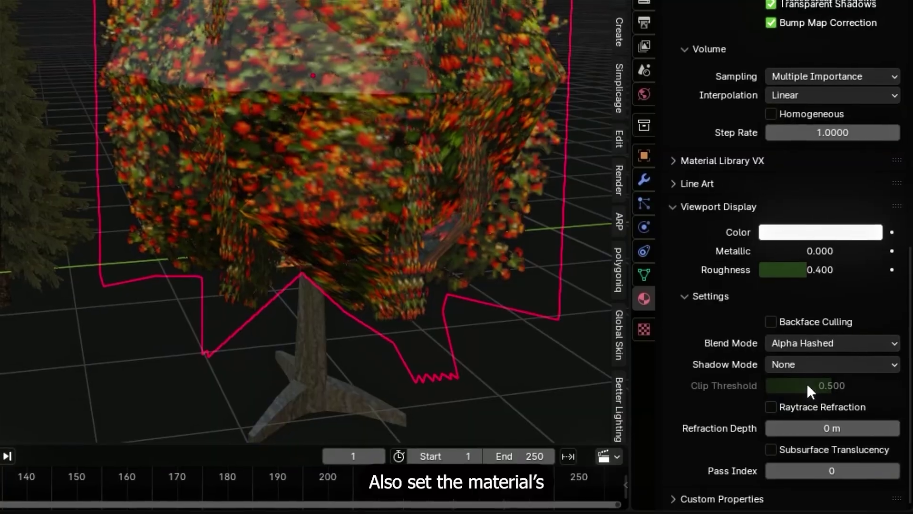
{"action": "left_click", "coordinate": [808, 365]}
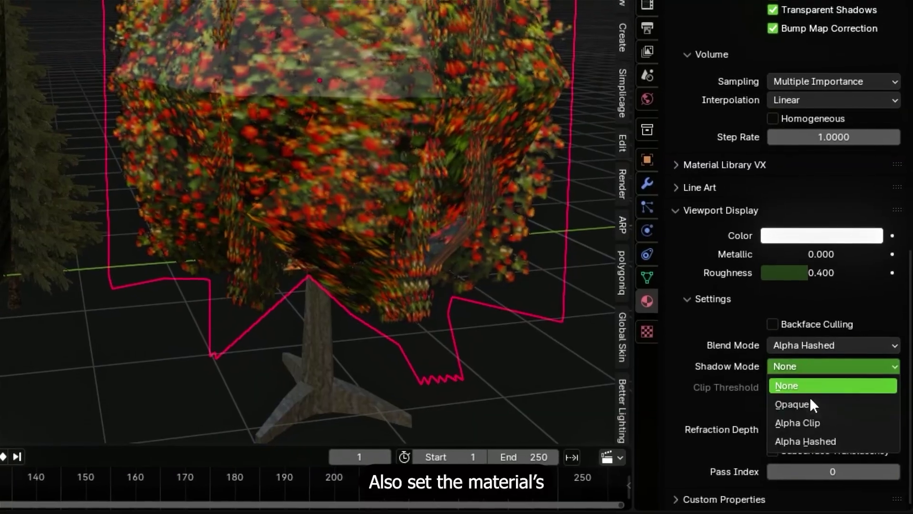
{"action": "left_click", "coordinate": [811, 438]}
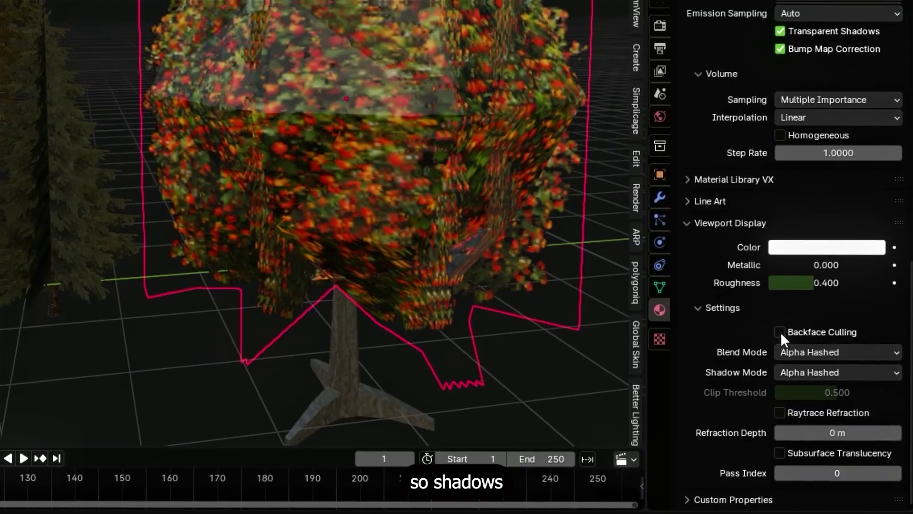
- Enable Backface Culling for the tree06_top foliage material
{"action": "left_click", "coordinate": [776, 325]}
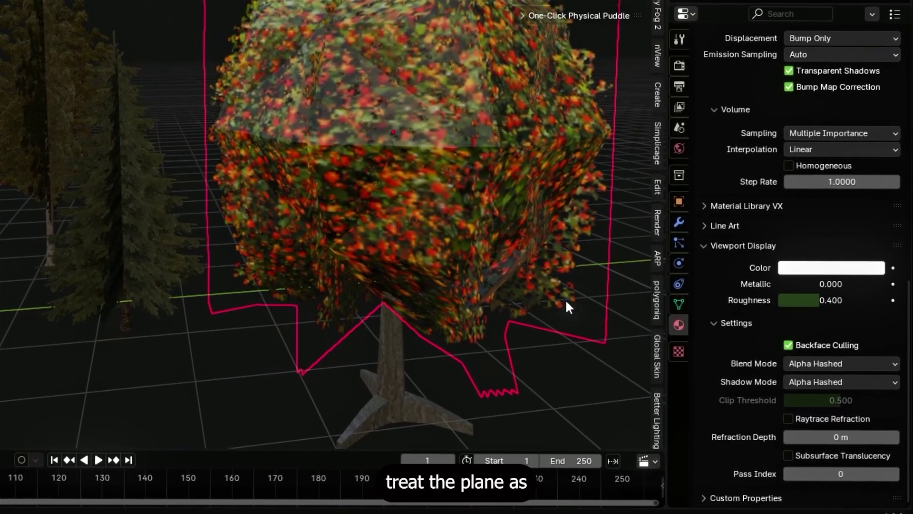
{"action": "key", "text": "s"}
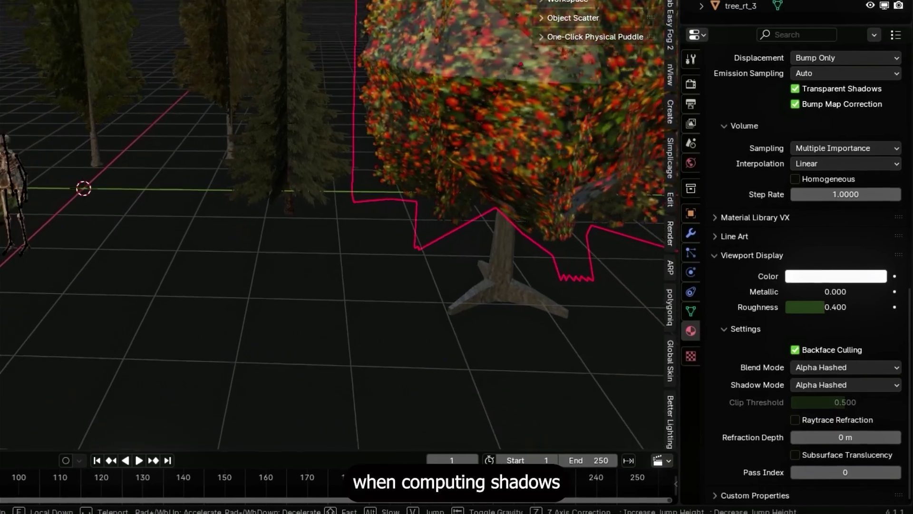
{"action": "left_click", "coordinate": [156, 174]}
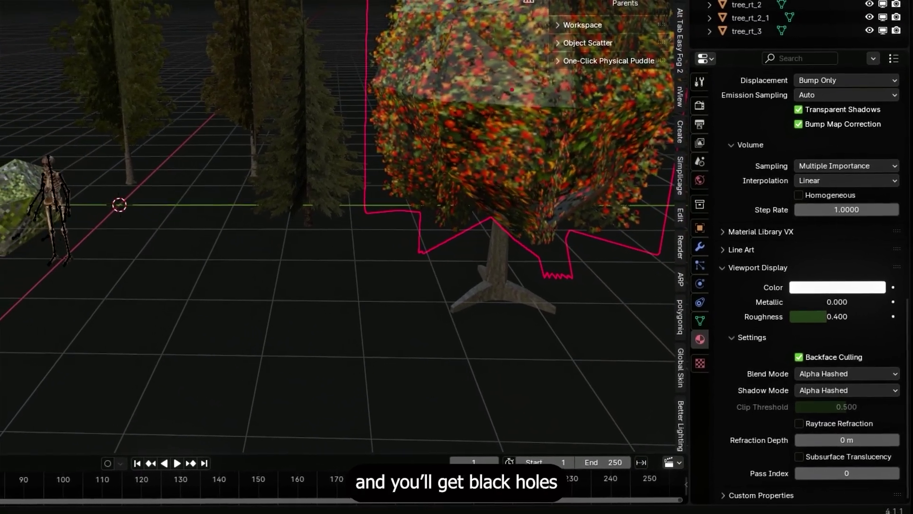
{"action": "key", "text": "shift+grave"}
{"action": "key", "text": "s"}
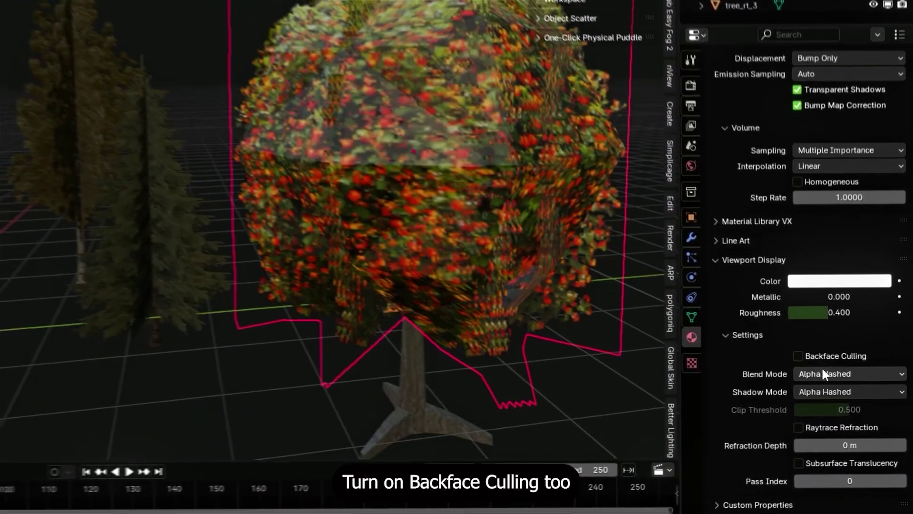
{"action": "left_click", "coordinate": [806, 366]}
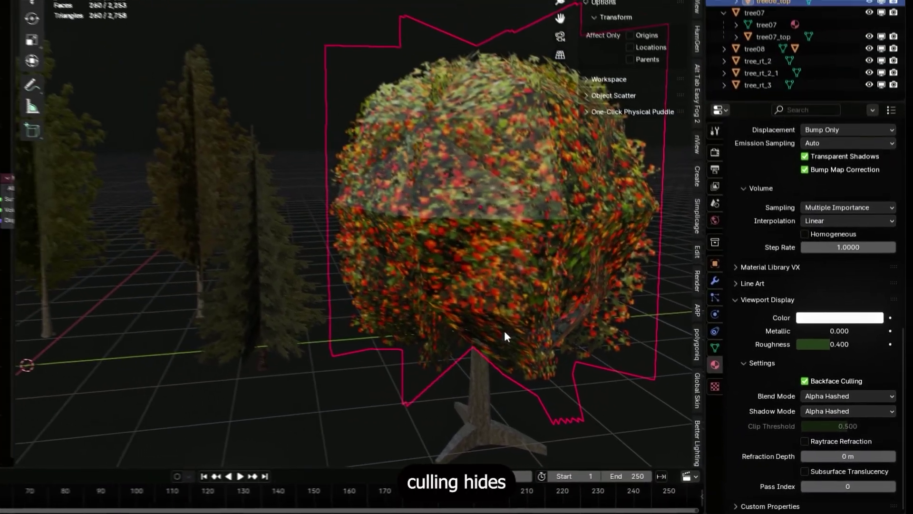
- Set the Principled BSDF's Roughness to 1.000 in the tree06_top foliage material
{"action": "key", "text": "shift+grave"}
{"action": "key", "text": "s"}
{"action": "left_click", "coordinate": [424, 221]}
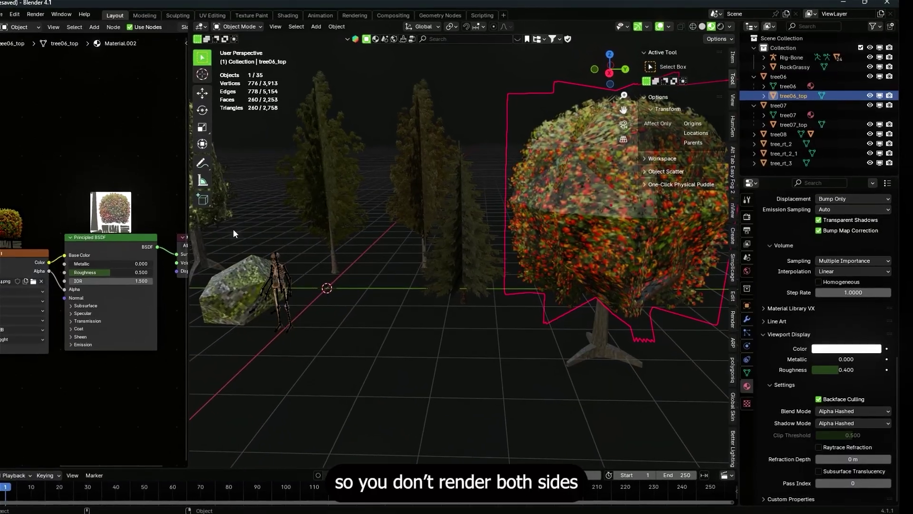
{"action": "left_click_drag", "start_coordinate": [130, 273], "coordinate": [171, 272]}
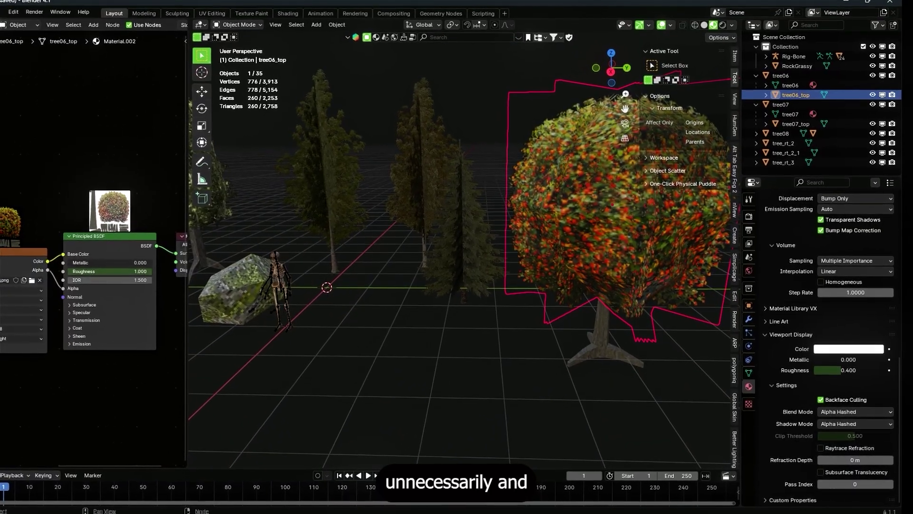
- Examine the shading of the tree06_top foliage up close and from a distance among the other trees
{"action": "key", "text": "shift+grave"}
{"action": "key", "text": "s"}
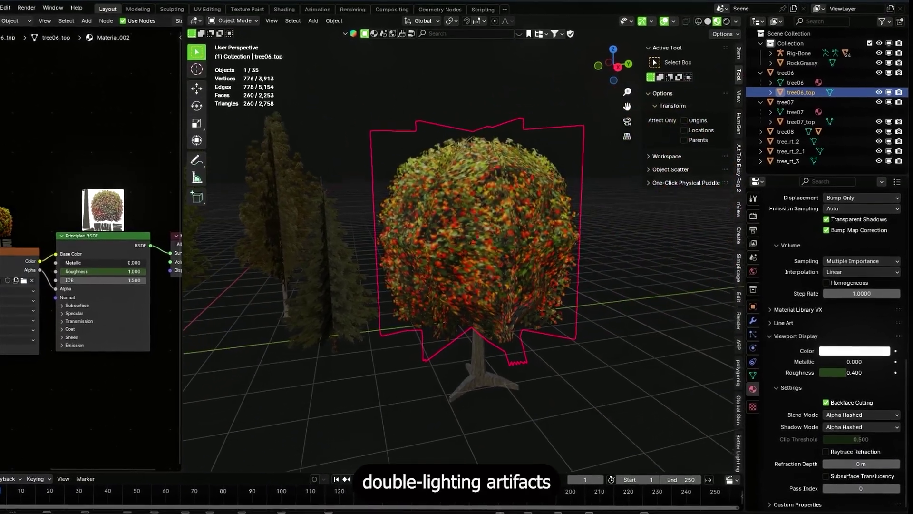
{"action": "key", "text": "s"}
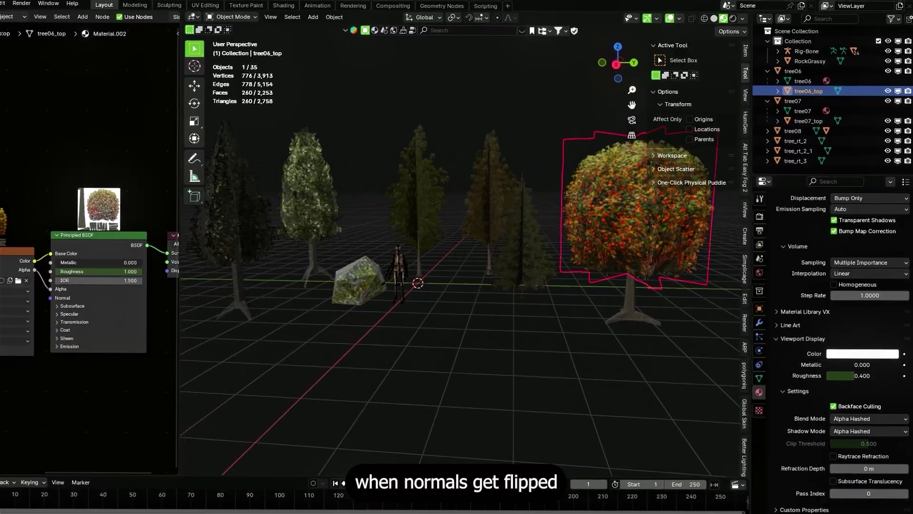
{"action": "key", "text": "s"}
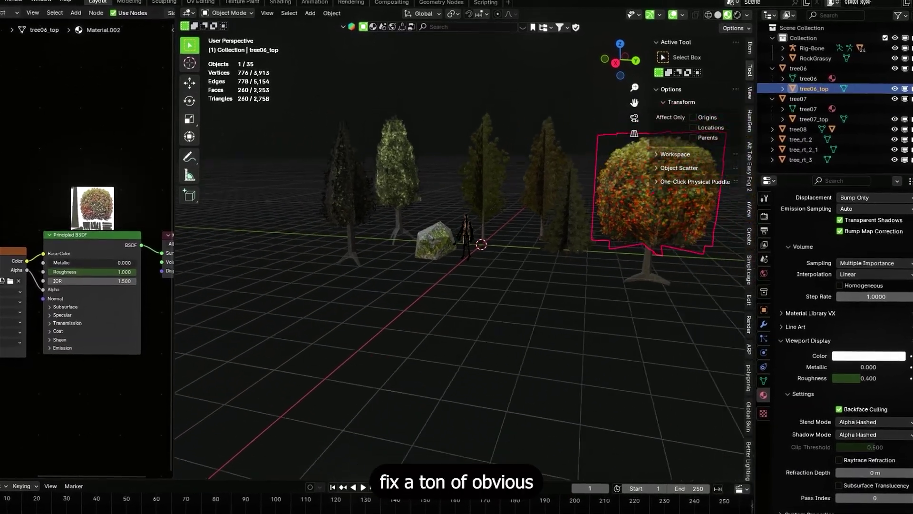
{"action": "left_click", "coordinate": [498, 258]}
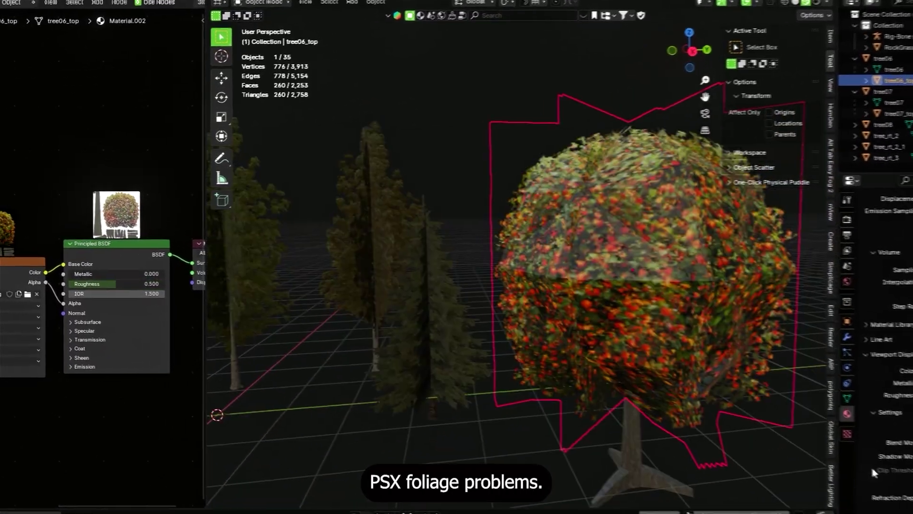
{"action": "key", "text": "shift+grave"}
{"action": "key", "text": "s"}
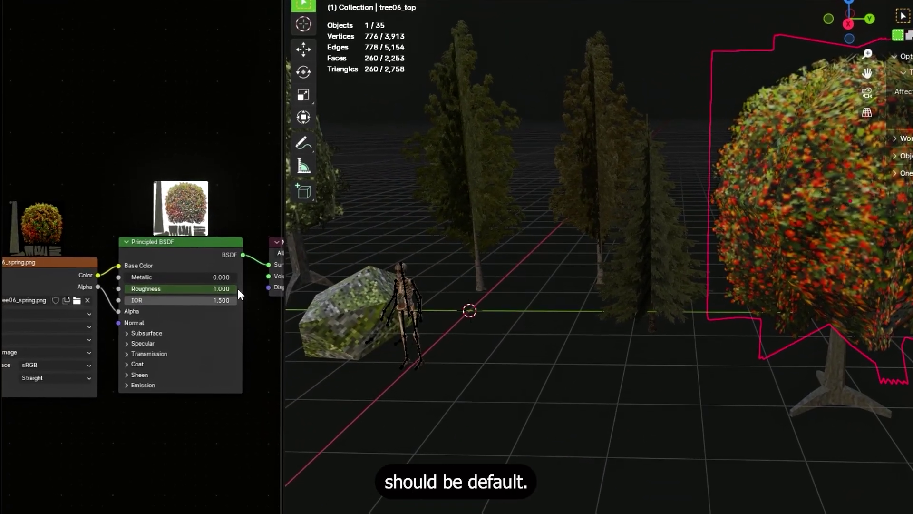
{"action": "key", "text": "shift+grave"}
{"action": "key", "text": "s"}
{"action": "key", "text": "w"}
{"action": "key", "text": "s"}
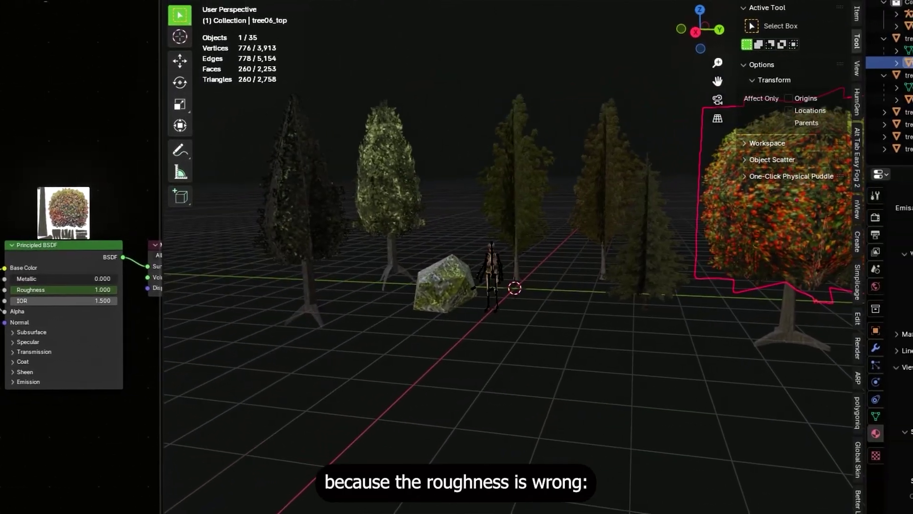
- Add a plane mesh to the scene and scale it up into a large ground surface around the character
{"action": "key", "text": "s"}
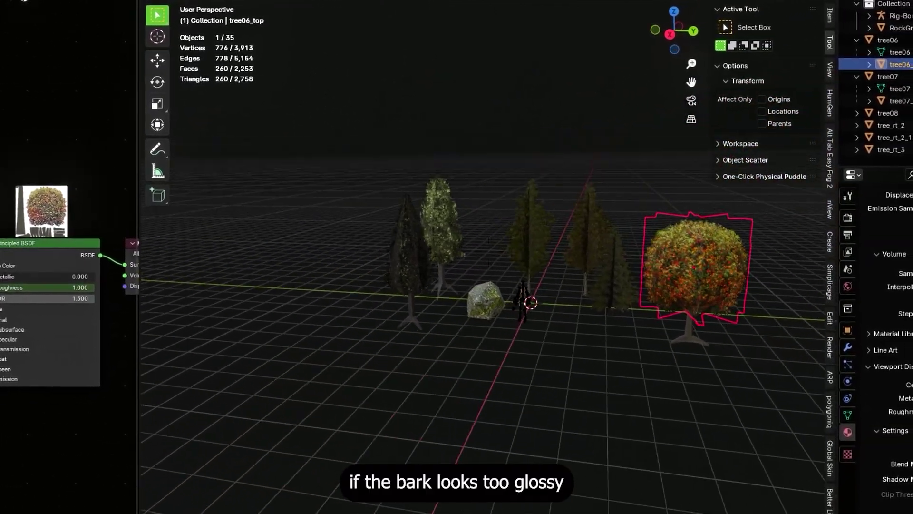
{"action": "left_click", "coordinate": [530, 273]}
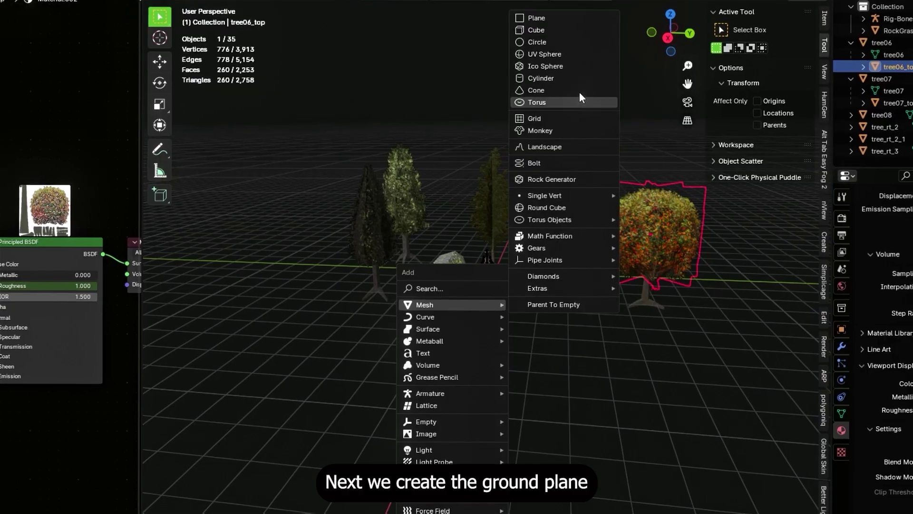
{"action": "left_click", "coordinate": [534, 19]}
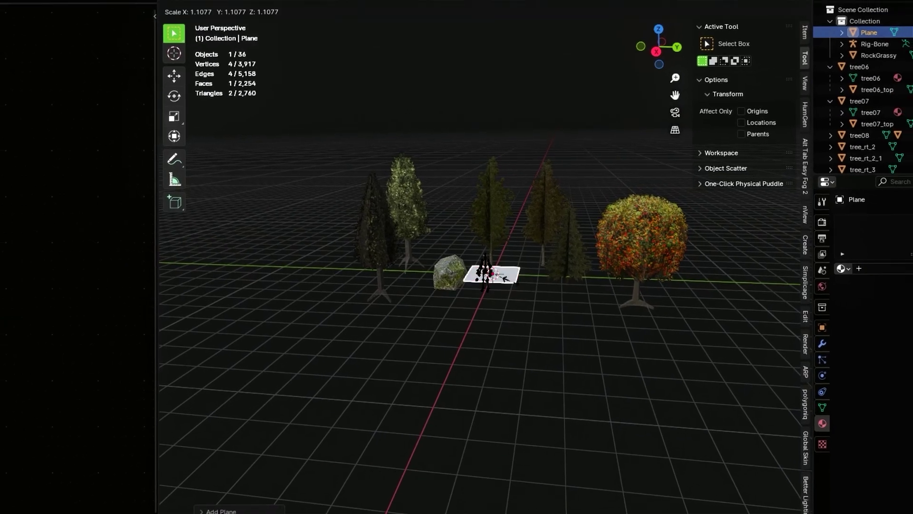
{"action": "key", "text": "s"}
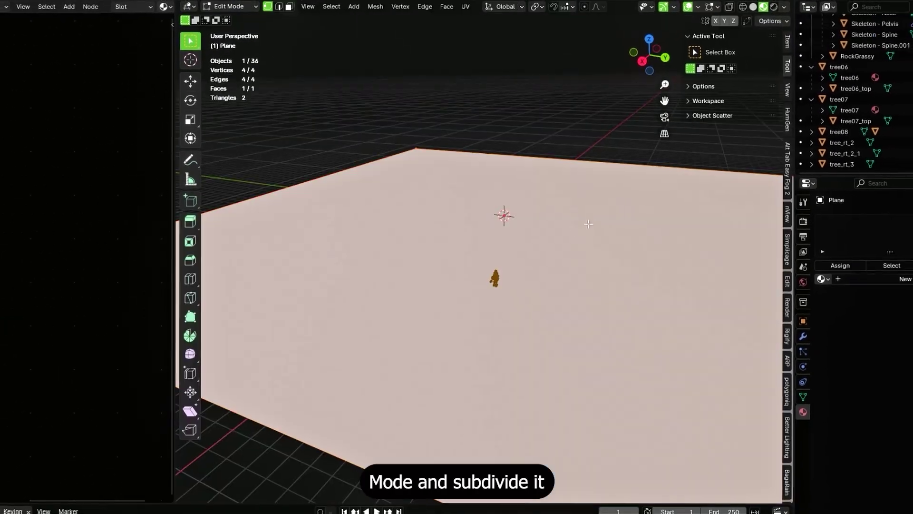
- Subdivide the whole ground plane repeatedly until it forms a dense grid suitable for sculpting
{"action": "right_click", "coordinate": [564, 238]}
{"action": "left_click", "coordinate": [544, 282]}
{"action": "right_click", "coordinate": [543, 283]}
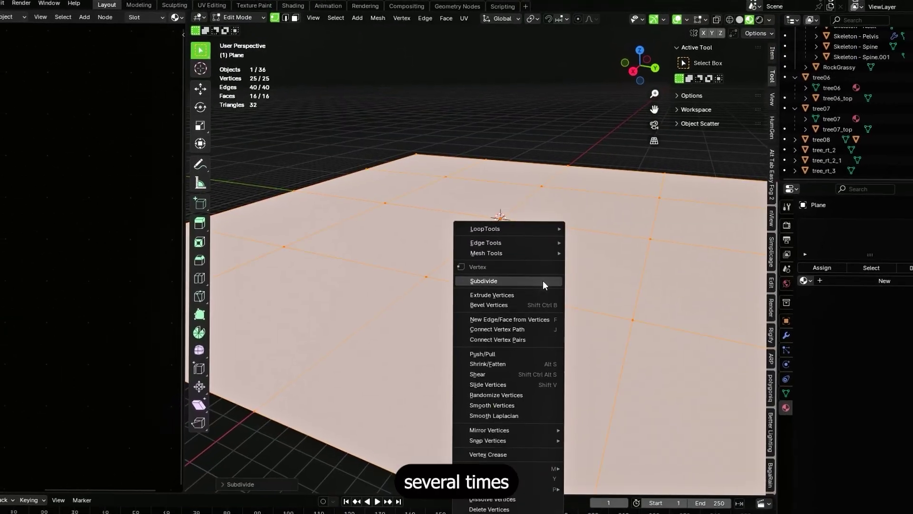
{"action": "left_click", "coordinate": [544, 281]}
{"action": "right_click", "coordinate": [543, 280]}
{"action": "left_click", "coordinate": [543, 280]}
{"action": "right_click", "coordinate": [543, 281]}
{"action": "left_click", "coordinate": [543, 281]}
{"action": "right_click", "coordinate": [543, 281]}
{"action": "left_click", "coordinate": [543, 280]}
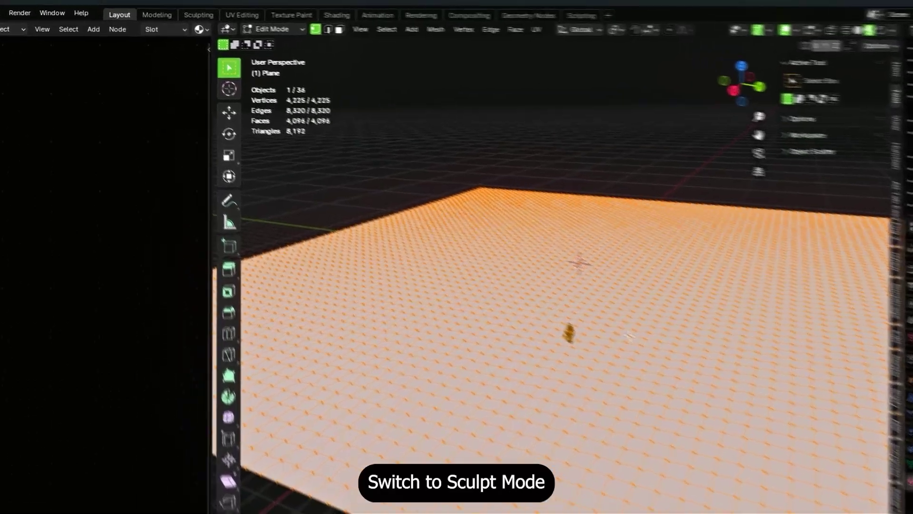
- Leave Edit Mode and switch to sculpting for the subdivided ground plane
{"action": "key", "text": "Tab"}
{"action": "left_click", "coordinate": [177, 10]}
{"action": "middle_click_drag", "start_coordinate": [536, 336], "coordinate": [591, 269]}
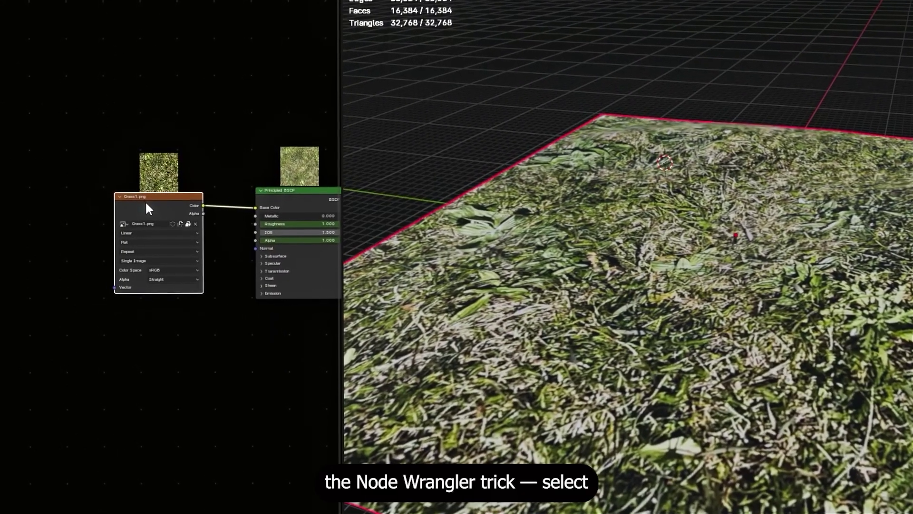
- Add connected Texture Coordinate, Mapping and Image Texture nodes to the ground plane's material with Node Wrangler
{"action": "key", "text": "ctrl+t"}
{"action": "left_click", "coordinate": [177, 375]}
{"action": "middle_click_drag", "start_coordinate": [164, 314], "coordinate": [193, 386]}
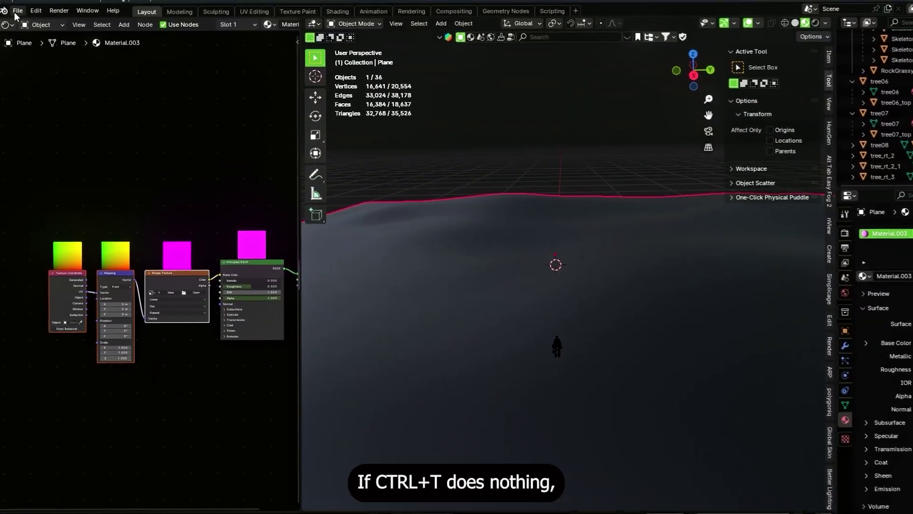
- Open the application preferences, where the Node Wrangler add-on is enabled
{"action": "left_click", "coordinate": [15, 4]}
{"action": "mouse_move", "coordinate": [29, 5]}
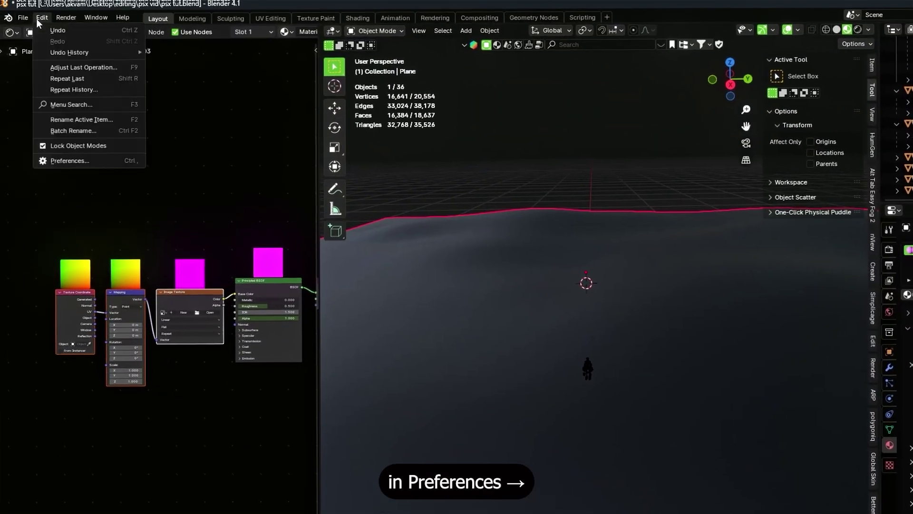
{"action": "left_click", "coordinate": [64, 160]}
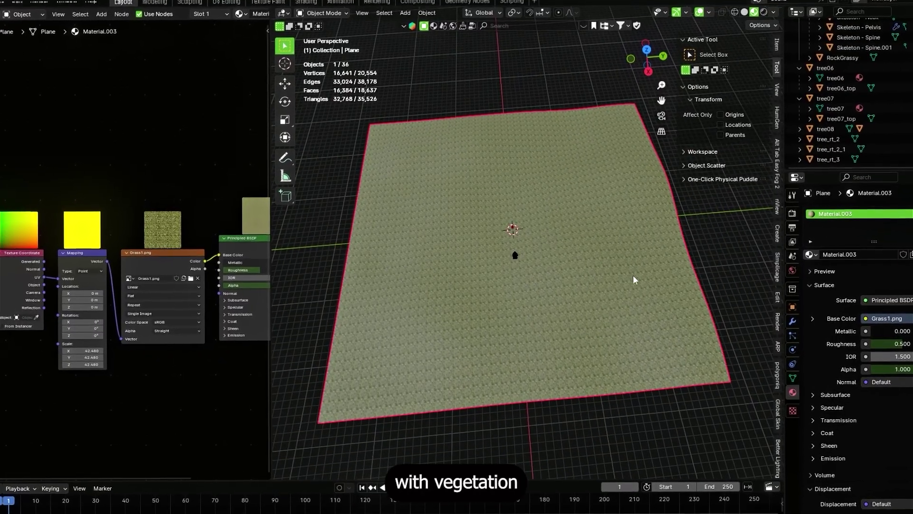
- Open the engon asset browser and look through the botaniq plant assets
{"action": "key", "text": "shift+grave"}
{"action": "key", "text": "w"}
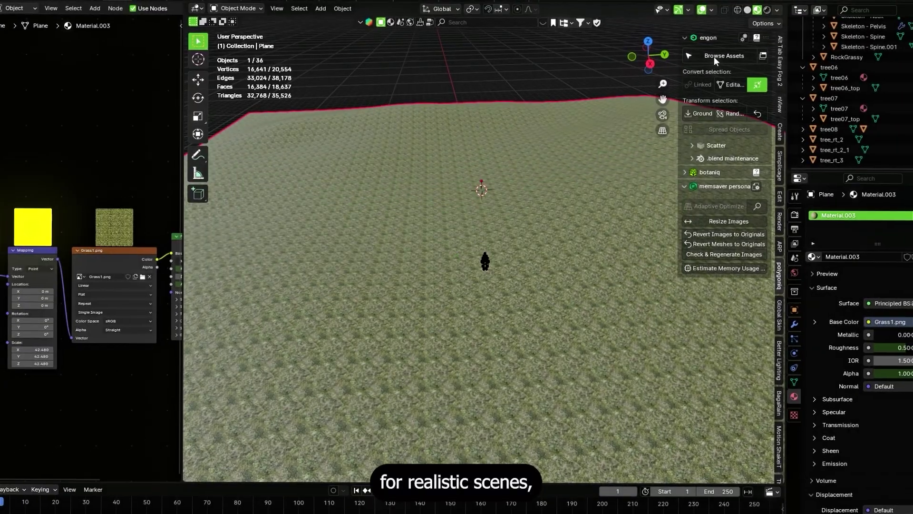
{"action": "left_click", "coordinate": [715, 53]}
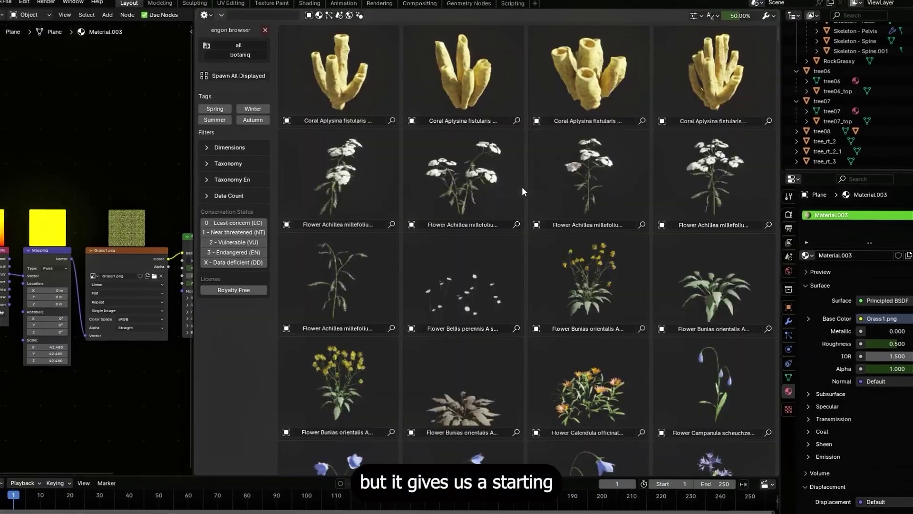
{"action": "scroll", "coordinate": [655, 359], "scroll_direction": "down", "scroll_amount": 5}
{"action": "scroll", "coordinate": [651, 354], "scroll_direction": "up", "scroll_amount": 5}
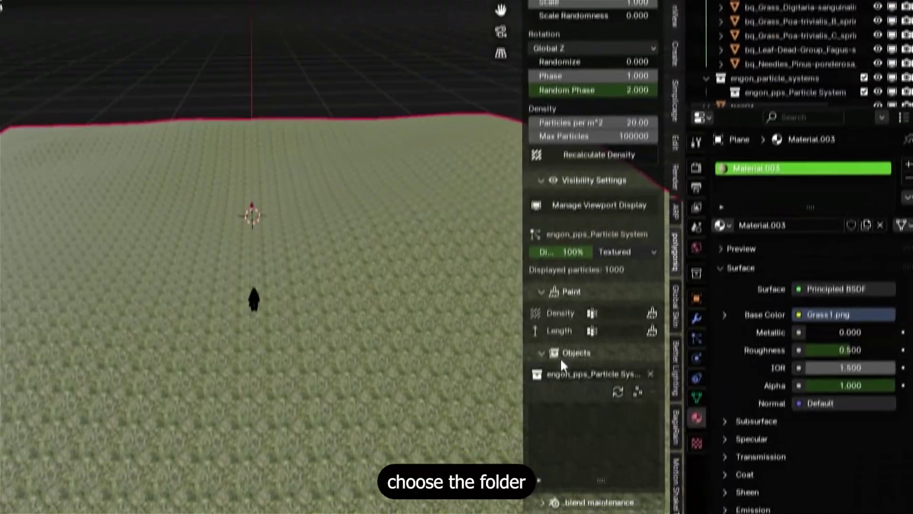
- Assign the botaniq collection to the ground plane's scatter particle system and set its Rotation to None
{"action": "left_click", "coordinate": [567, 320]}
{"action": "left_click", "coordinate": [569, 342]}
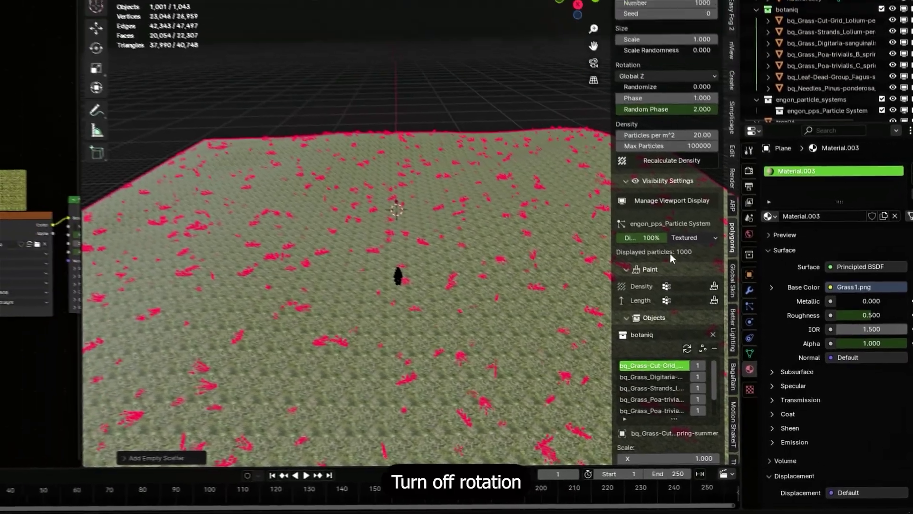
{"action": "scroll", "coordinate": [669, 253], "scroll_direction": "up", "scroll_amount": 8}
{"action": "left_click", "coordinate": [664, 278]}
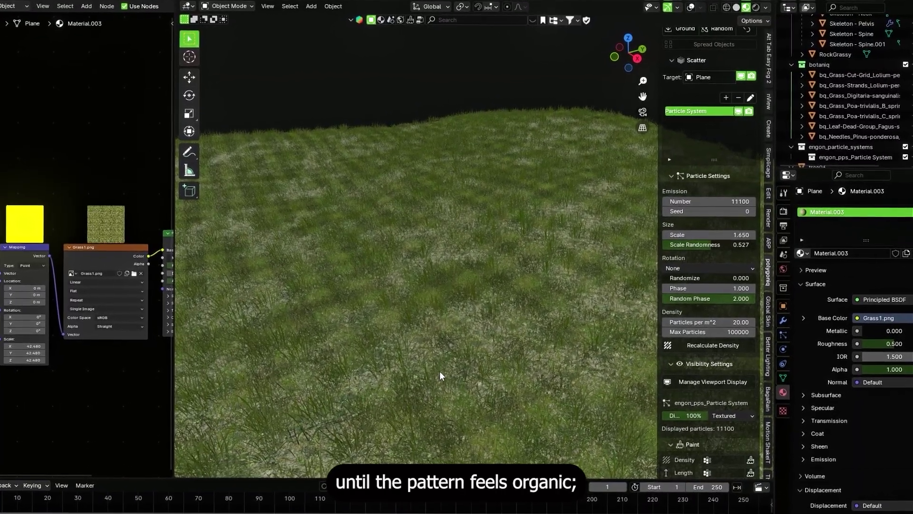
- Sketch a freehand annotation stroke over the grass-covered hills
{"action": "key", "text": "w"}
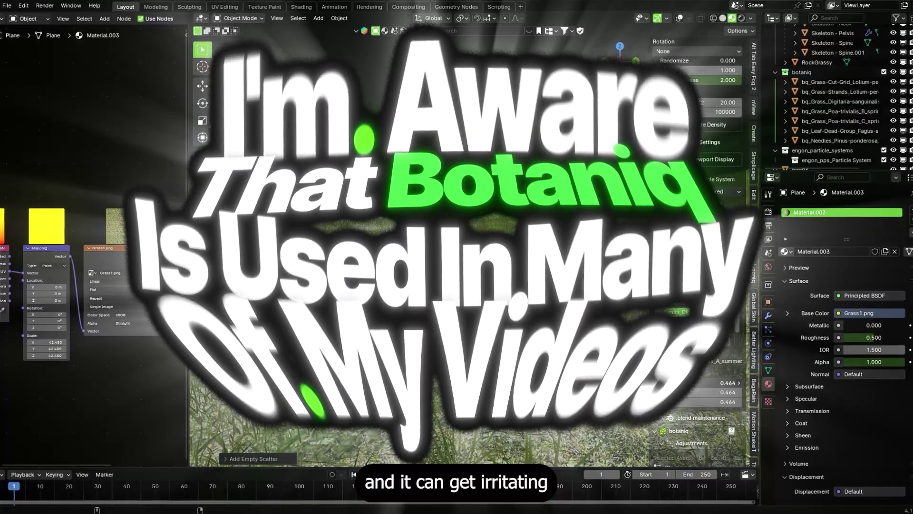
{"action": "left_click", "coordinate": [732, 327]}
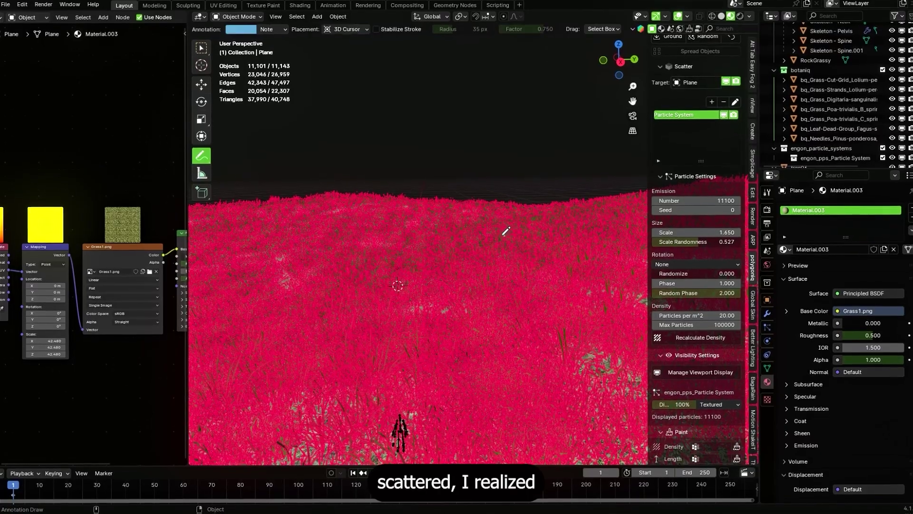
{"action": "mouse_move", "coordinate": [505, 231]}
{"action": "left_mouse_down"}
{"action": "mouse_move", "coordinate": [530, 294]}
{"action": "mouse_move", "coordinate": [578, 248]}
{"action": "left_mouse_up"}
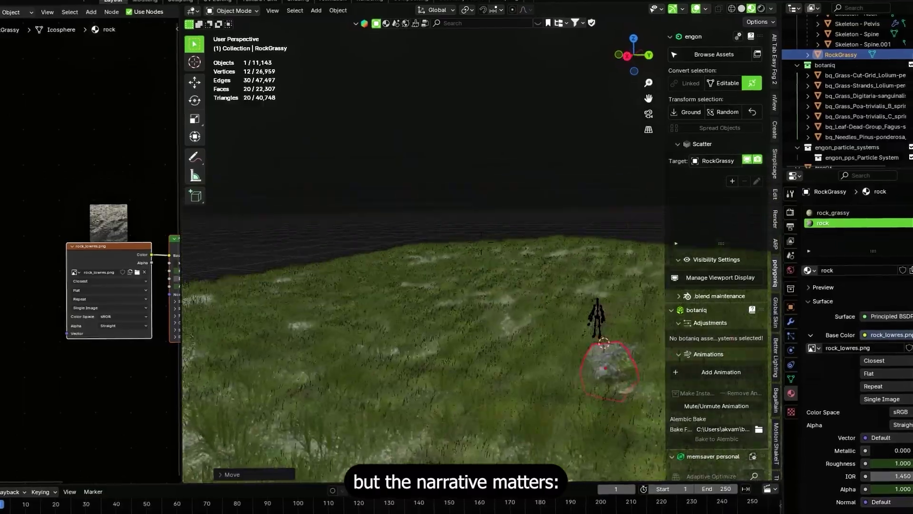
- Move the grassy rock horizontally to a spot near the character and rotate it about 83° around the global Z axis
{"action": "key", "text": "w"}
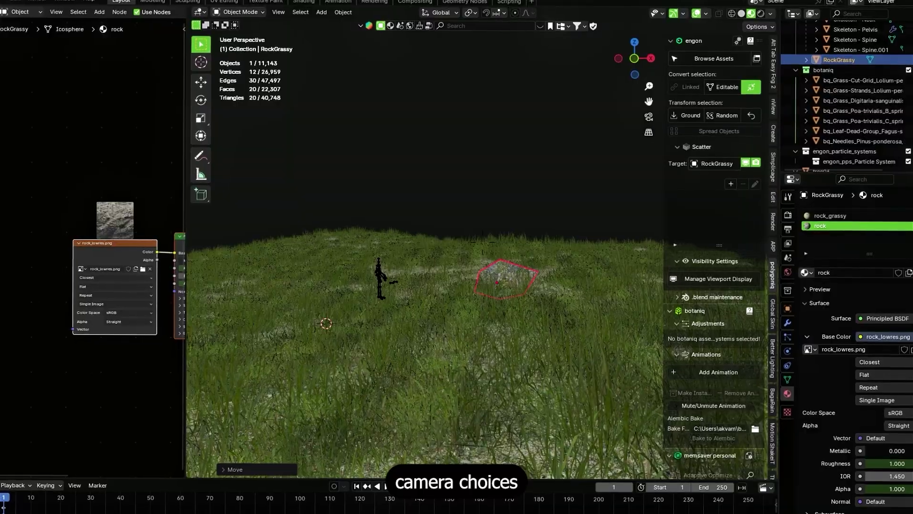
{"action": "key", "text": "s"}
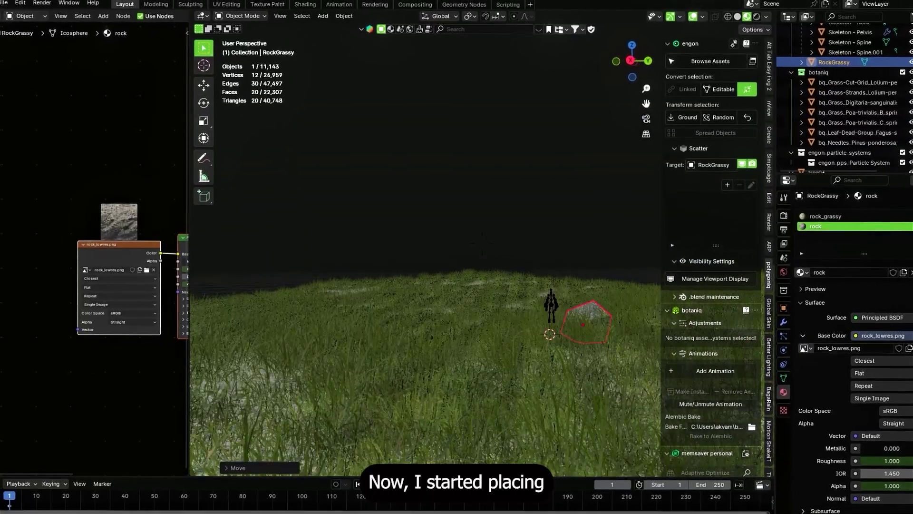
{"action": "left_click", "coordinate": [482, 245]}
{"action": "key", "text": "g"}
{"action": "key", "text": "shift+z"}
{"action": "left_click", "coordinate": [584, 404]}
{"action": "key", "text": "g"}
{"action": "key", "text": "shift+z"}
{"action": "key", "text": "r"}
{"action": "key", "text": "z"}
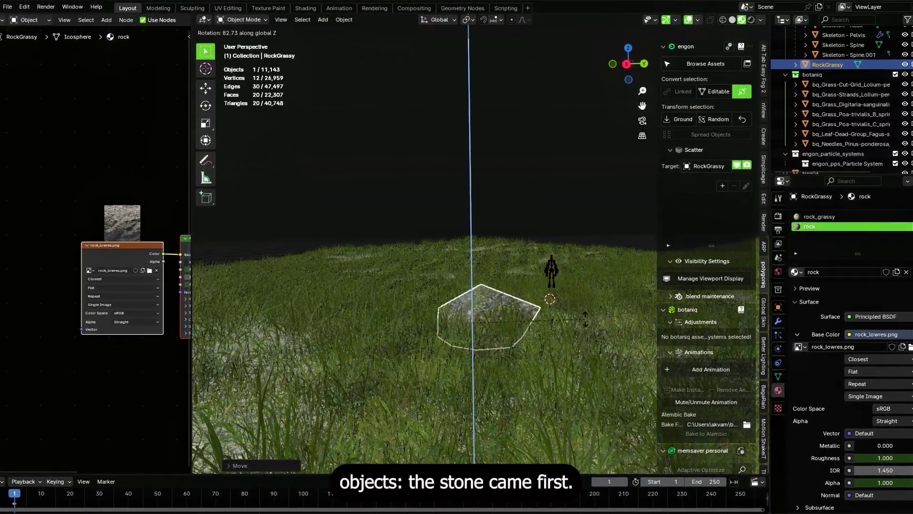
{"action": "left_click", "coordinate": [524, 353]}
- Refine the position of the grassy rock so it sits in the grass near the character
{"action": "key", "text": "shift+grave"}
{"action": "key", "text": "w"}
{"action": "left_click", "coordinate": [480, 242]}
{"action": "key", "text": "g"}
{"action": "left_click", "coordinate": [479, 242]}
{"action": "key", "text": "shift+grave"}
{"action": "key", "text": "s"}
{"action": "left_click", "coordinate": [482, 243]}
- Add a voxel Remesh modifier to the grassy rock, with Smooth Shading enabled and a slightly larger Voxel Size
{"action": "key", "text": "shift+grave"}
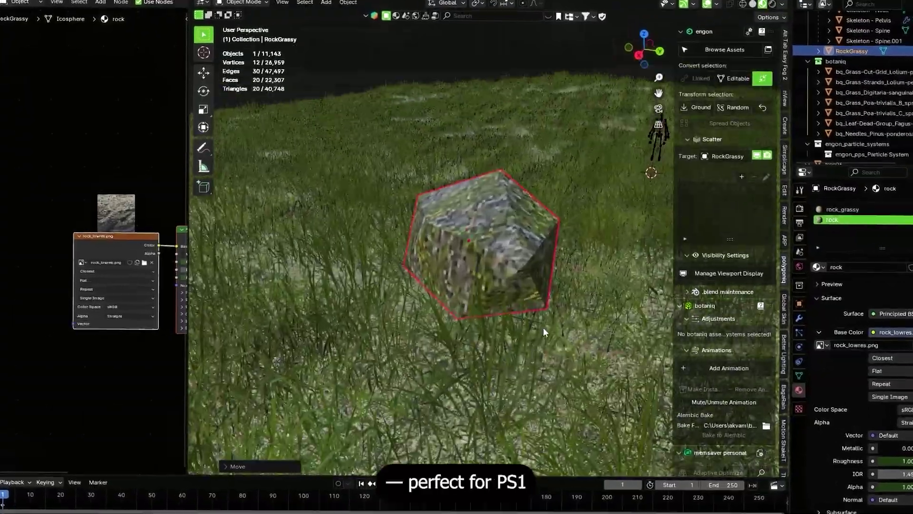
{"action": "key", "text": "a"}
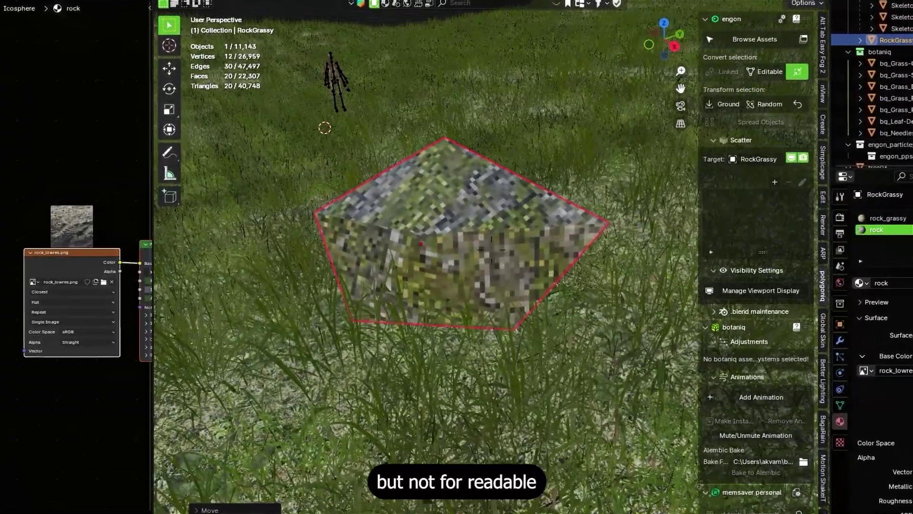
{"action": "key", "text": "d"}
{"action": "left_click", "coordinate": [491, 246]}
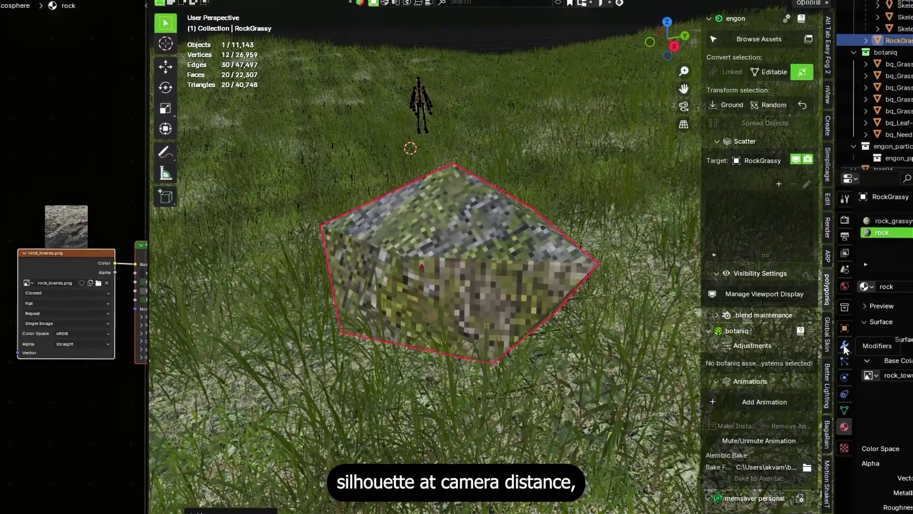
{"action": "left_click", "coordinate": [843, 340]}
{"action": "left_click", "coordinate": [885, 212]}
{"action": "mouse_move", "coordinate": [884, 253]}
{"action": "left_click", "coordinate": [698, 347]}
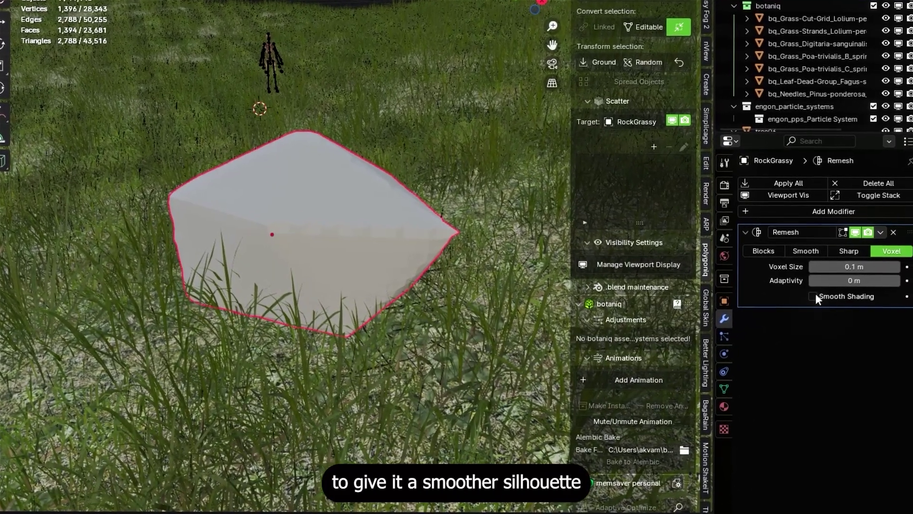
{"action": "left_click", "coordinate": [813, 297]}
{"action": "left_click_drag", "start_coordinate": [854, 267], "coordinate": [884, 266]}
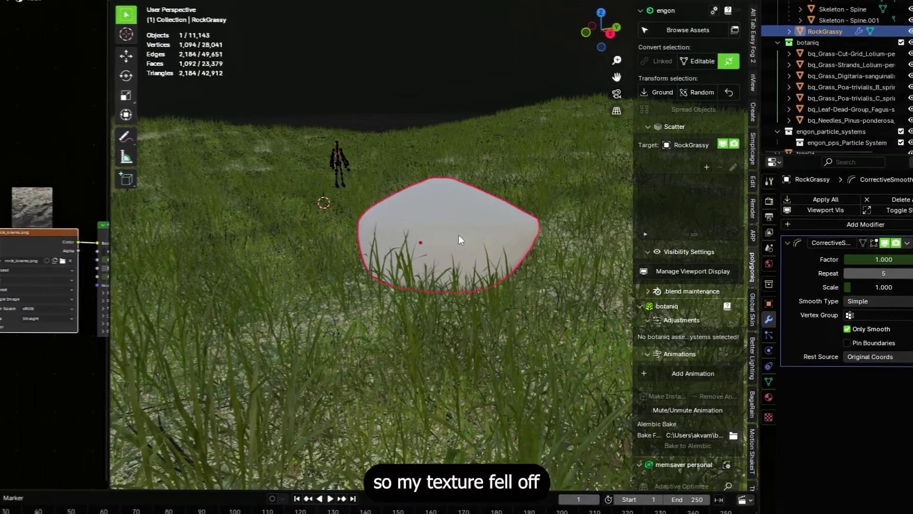
- Unwrap the UVs of all faces of the smoothed rock in Edit Mode
{"action": "key", "text": "Tab"}
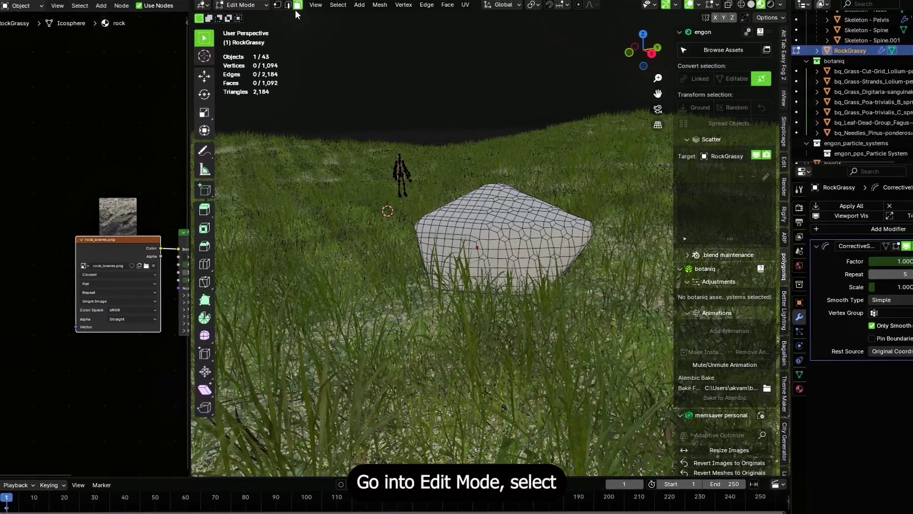
{"action": "key", "text": "a"}
{"action": "right_click", "coordinate": [503, 294]}
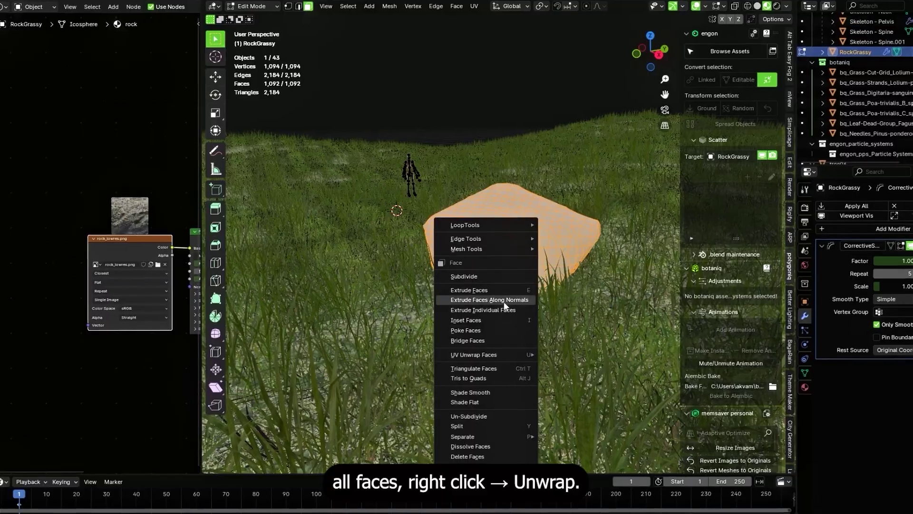
{"action": "mouse_move", "coordinate": [479, 354]}
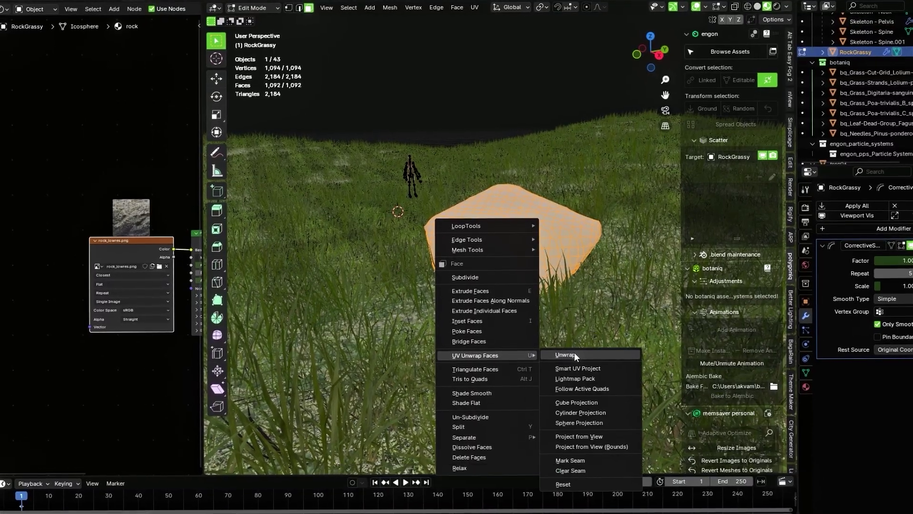
{"action": "left_click", "coordinate": [574, 353]}
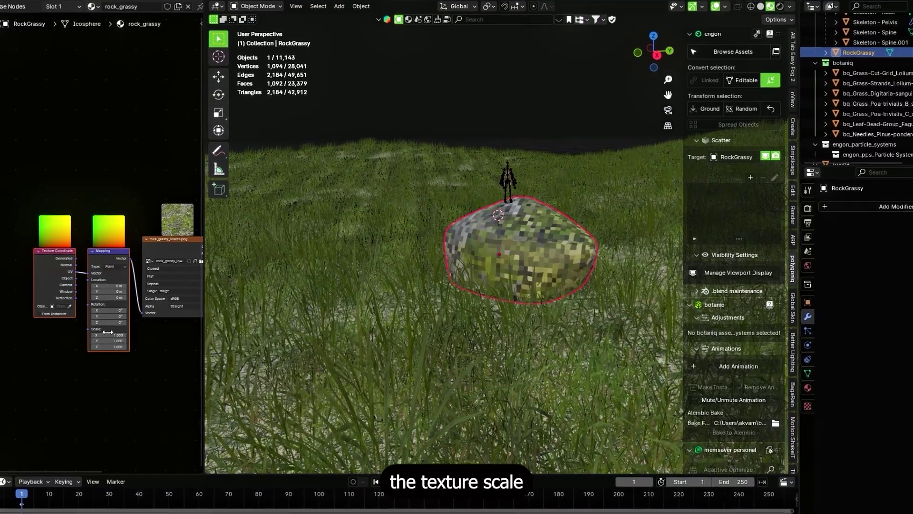
- Set the Mapping node's Scale to 5.670 on X, Y and Z in the rock_grassy material
{"action": "left_click_drag", "start_coordinate": [108, 335], "coordinate": [330, 347]}
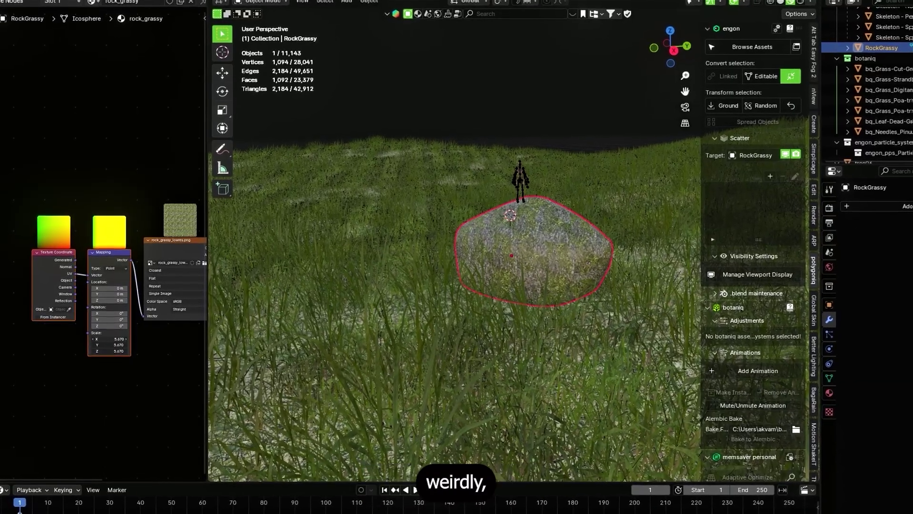
{"action": "left_click_drag", "start_coordinate": [74, 260], "coordinate": [96, 275]}
{"action": "key", "text": "shift+grave"}
{"action": "key", "text": "d"}
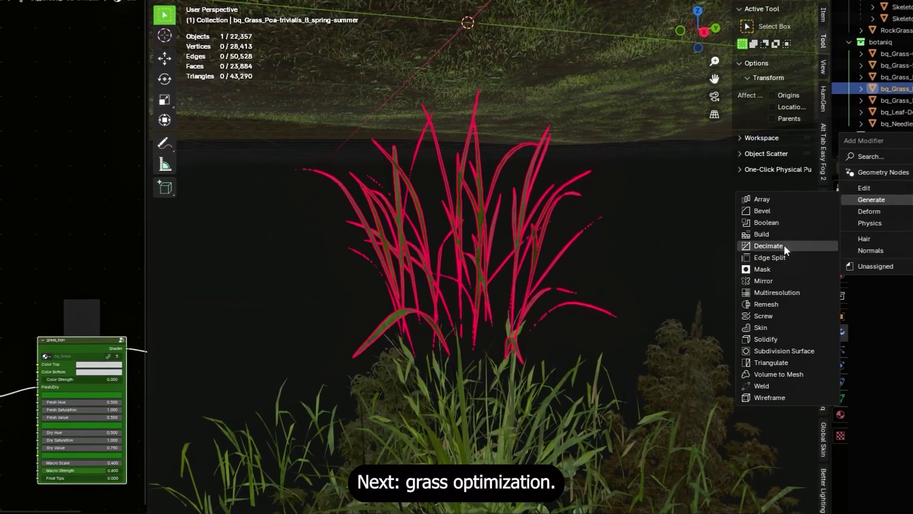
- Add a Decimate modifier to the bq_Grass_Poa-trivialis_B grass clump and lower its Collapse ratio
{"action": "left_click", "coordinate": [768, 246]}
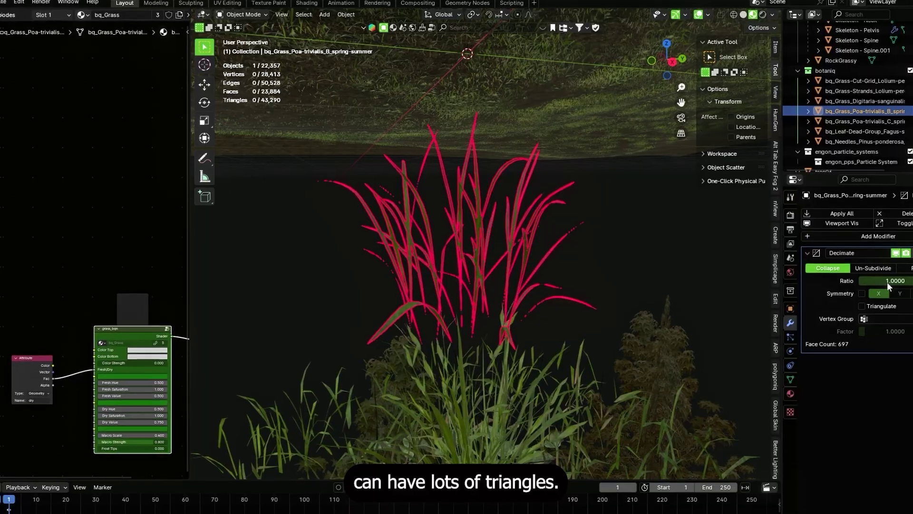
{"action": "left_click_drag", "start_coordinate": [882, 282], "coordinate": [870, 281]}
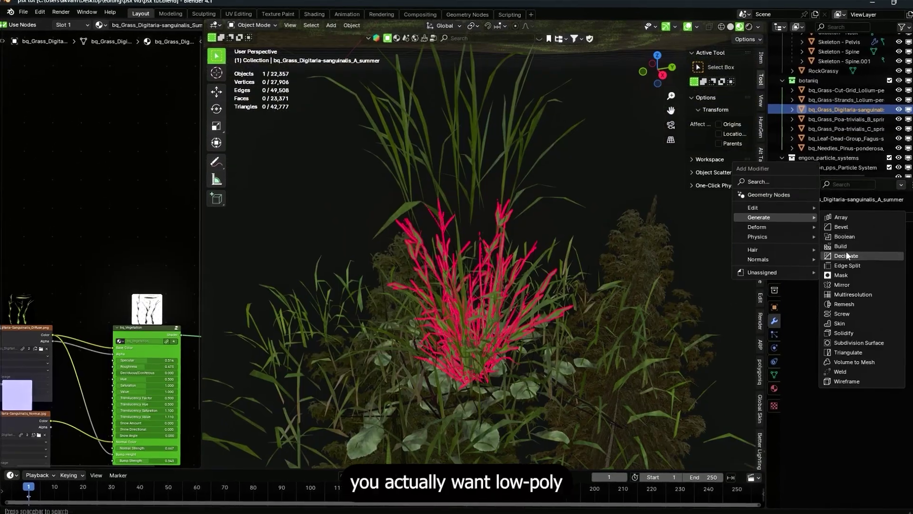
- Add a Decimate modifier to the bq_Grass_Digitaria-sanguinalis_A clump and lower its Collapse ratio to about 0.4
{"action": "left_click", "coordinate": [804, 311]}
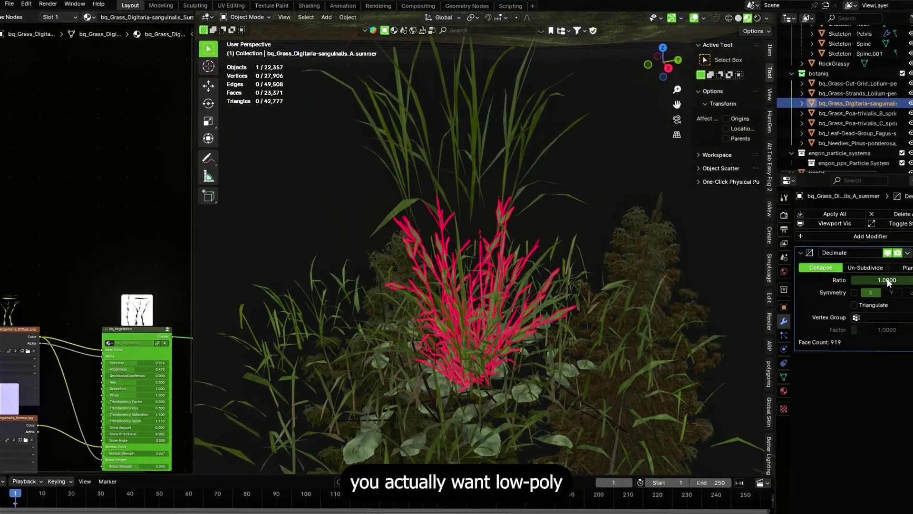
{"action": "left_click_drag", "start_coordinate": [895, 282], "coordinate": [892, 282]}
{"action": "key", "text": "Return"}
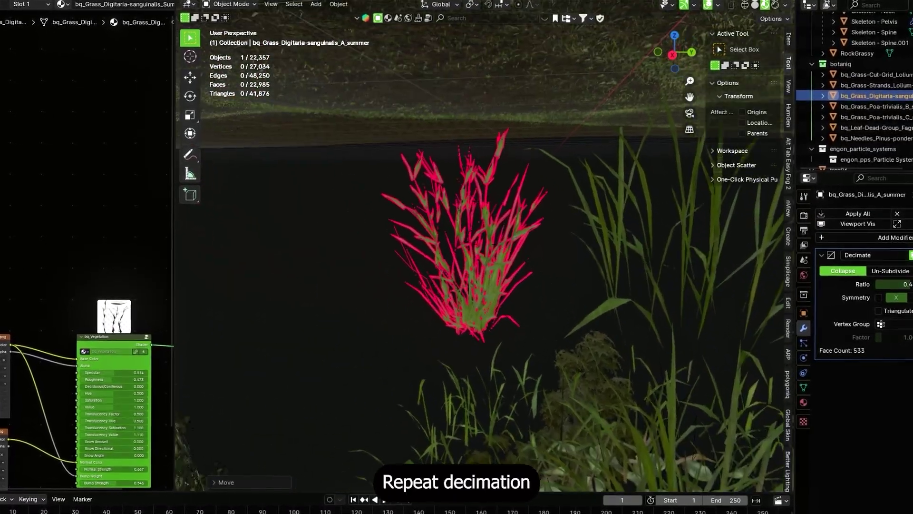
{"action": "scroll", "coordinate": [493, 244], "scroll_direction": "up", "scroll_amount": 3}
{"action": "middle_click_drag", "start_coordinate": [493, 244], "coordinate": [463, 243]}
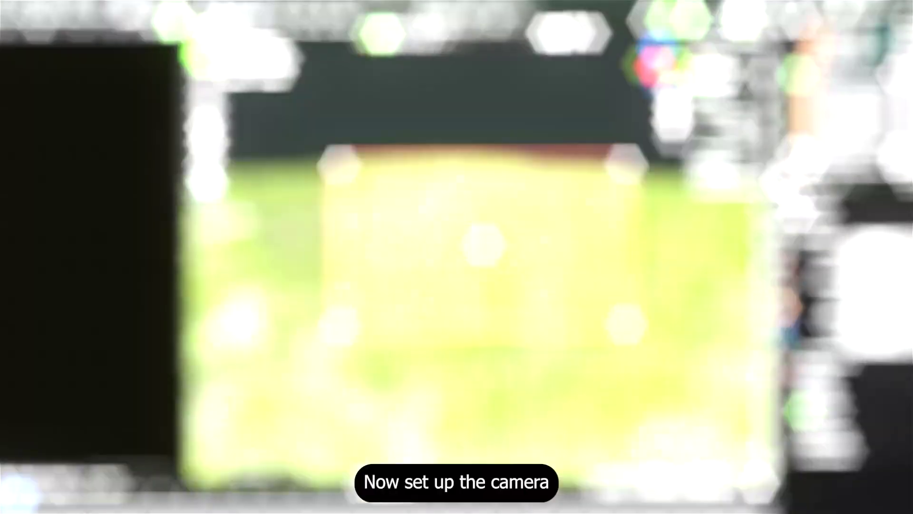
- Set the render resolution's Y value to 1920 px for a vertical frame and adjust the camera's lens settings
{"action": "key", "text": "s"}
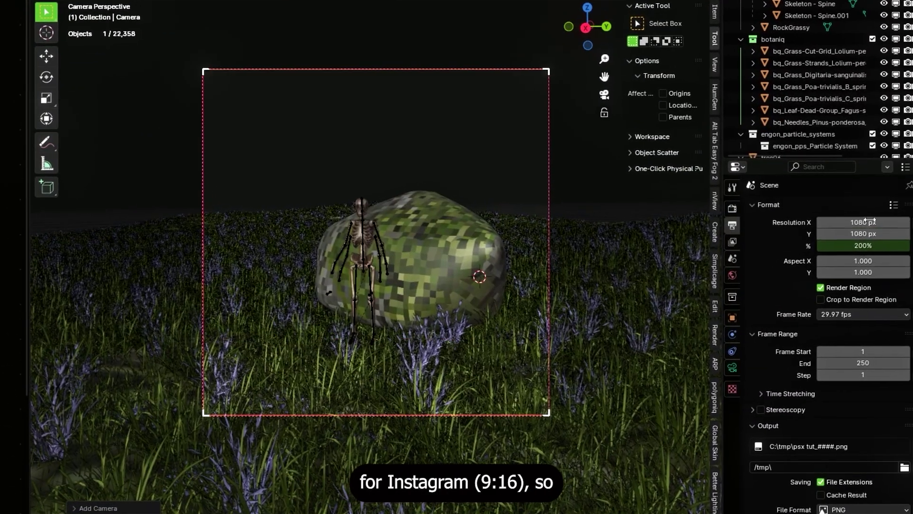
{"action": "double_click", "coordinate": [860, 234]}
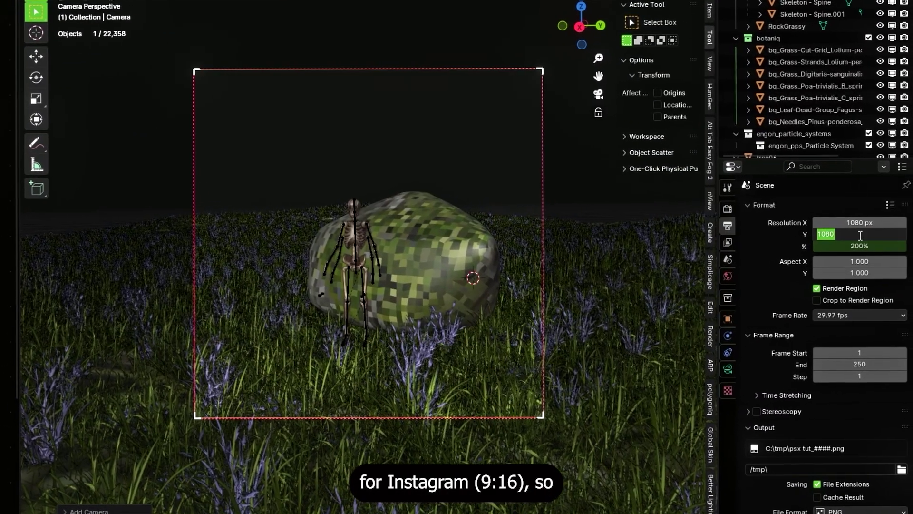
{"action": "type", "text": "1920"}
{"action": "key", "text": "Return"}
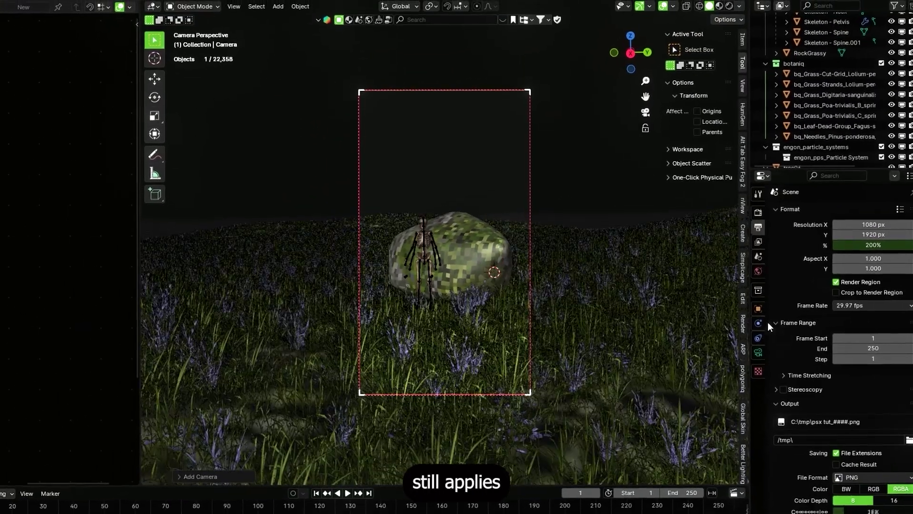
{"action": "left_click", "coordinate": [773, 357]}
{"action": "left_click_drag", "start_coordinate": [858, 261], "coordinate": [850, 261]}
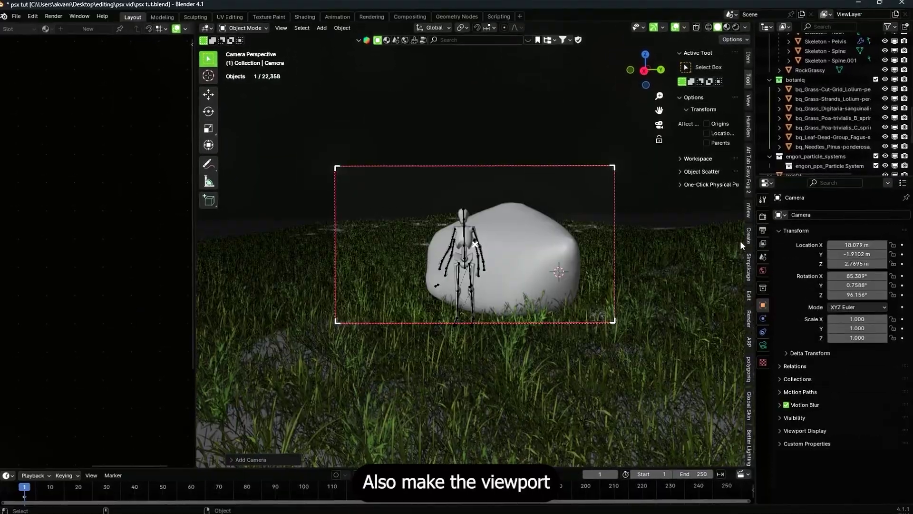
- Turn on Cavity and set Color to Texture in the solid viewport shading
{"action": "left_click", "coordinate": [744, 27]}
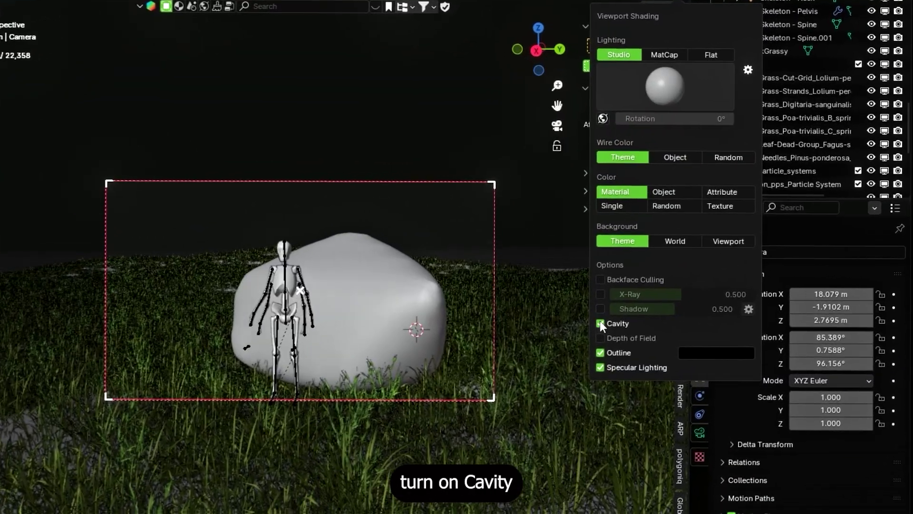
{"action": "left_click", "coordinate": [662, 286]}
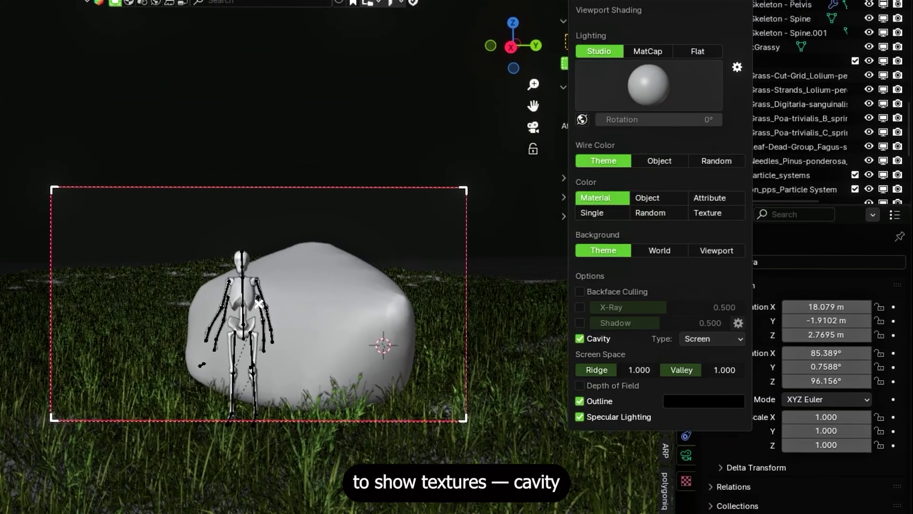
{"action": "left_click", "coordinate": [707, 212]}
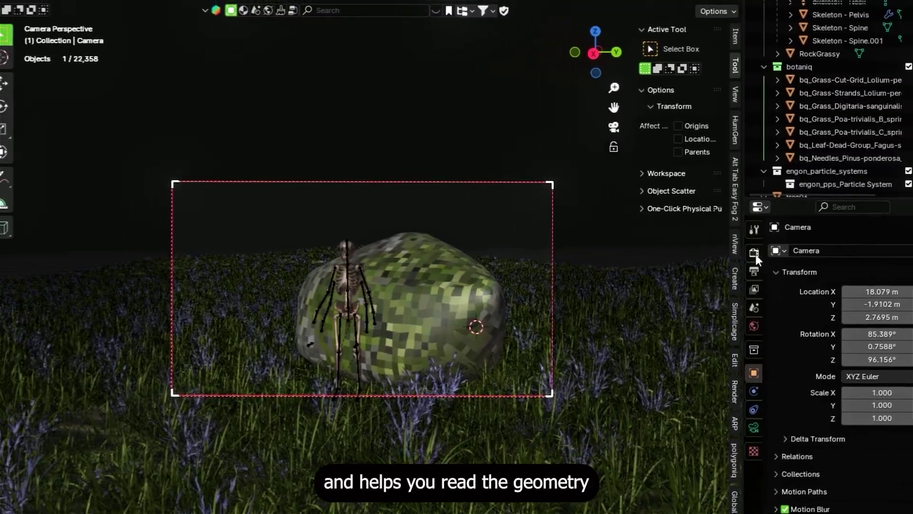
{"action": "left_click", "coordinate": [700, 260]}
{"action": "left_click", "coordinate": [700, 280]}
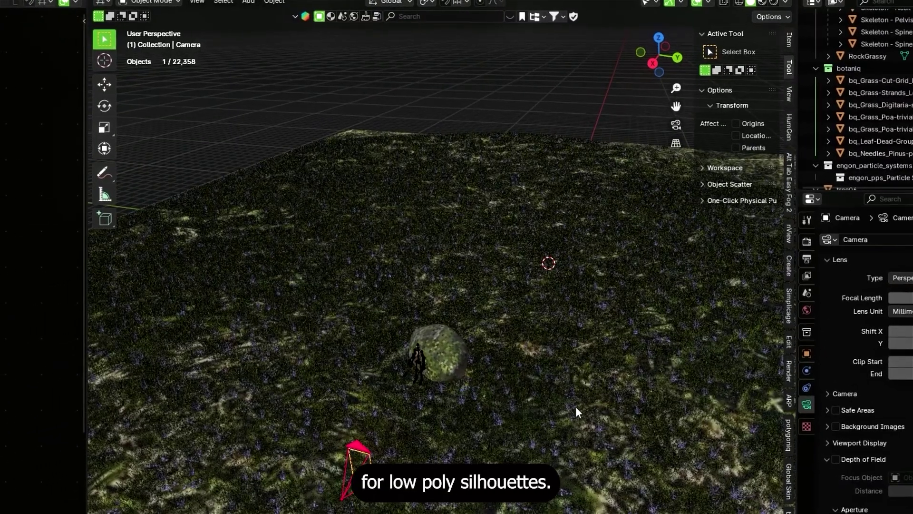
- Weight-paint the pps_density.001 tree scatter zone as a band along the far edge of the ground plane behind the rock
{"action": "scroll", "coordinate": [548, 298], "scroll_direction": "down", "scroll_amount": 3}
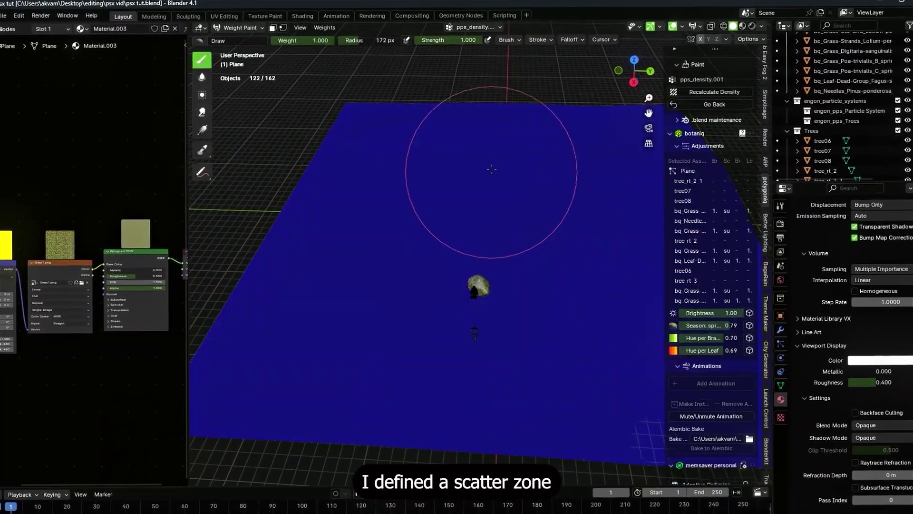
{"action": "mouse_move", "coordinate": [504, 118]}
{"action": "left_mouse_down"}
{"action": "mouse_move", "coordinate": [306, 145]}
{"action": "mouse_move", "coordinate": [298, 219]}
{"action": "mouse_move", "coordinate": [479, 140]}
{"action": "left_mouse_up"}
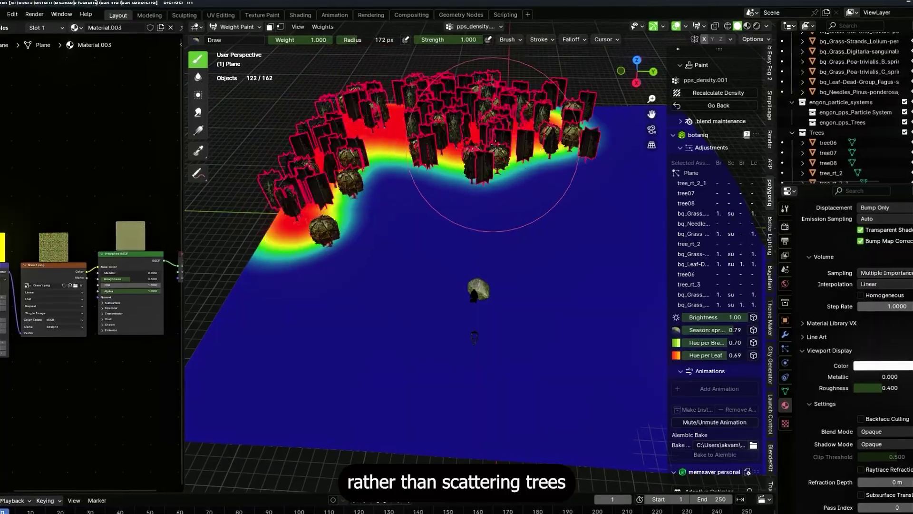
{"action": "mouse_move", "coordinate": [548, 176]}
{"action": "left_mouse_down"}
{"action": "mouse_move", "coordinate": [476, 157]}
{"action": "mouse_move", "coordinate": [333, 214]}
{"action": "mouse_move", "coordinate": [523, 180]}
{"action": "mouse_move", "coordinate": [617, 194]}
{"action": "mouse_move", "coordinate": [342, 180]}
{"action": "left_mouse_up"}
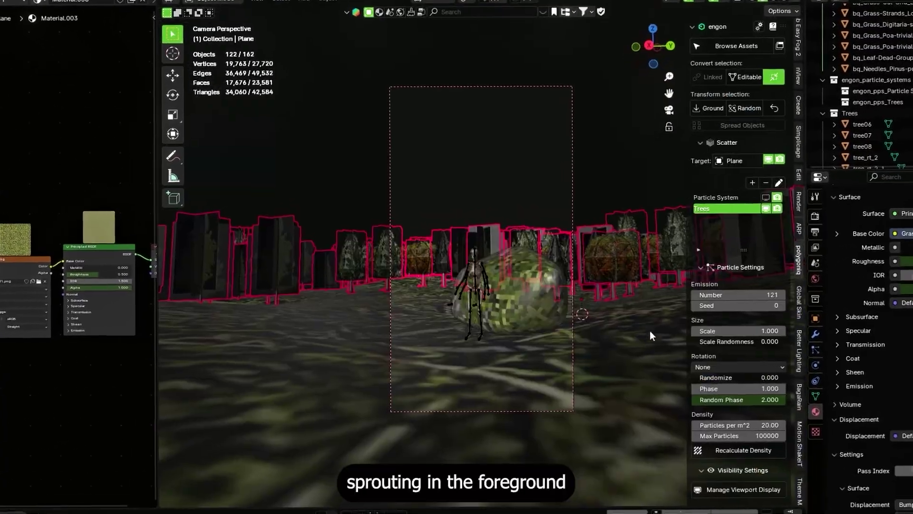
- Raise the emission Number of the Trees particle system to 485
{"action": "scroll", "coordinate": [737, 359], "scroll_direction": "down", "scroll_amount": 5}
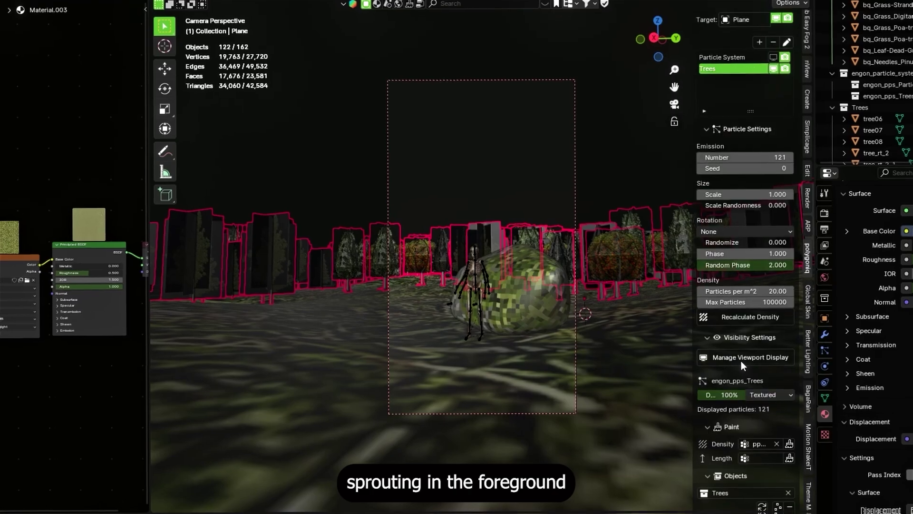
{"action": "scroll", "coordinate": [737, 359], "scroll_direction": "up", "scroll_amount": 4}
{"action": "left_click_drag", "start_coordinate": [732, 271], "coordinate": [828, 268]}
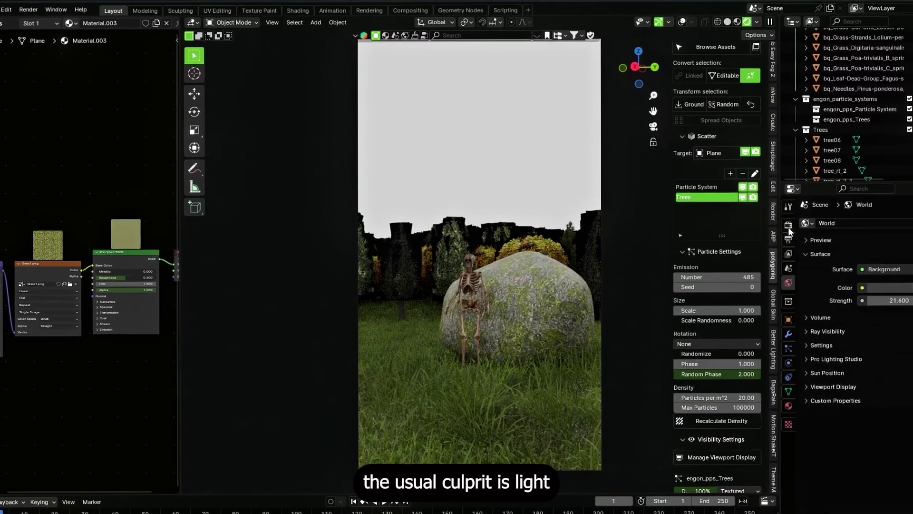
- Set the Transparent max bounces to 24 in the Cycles Light Paths settings
{"action": "left_click", "coordinate": [788, 226]}
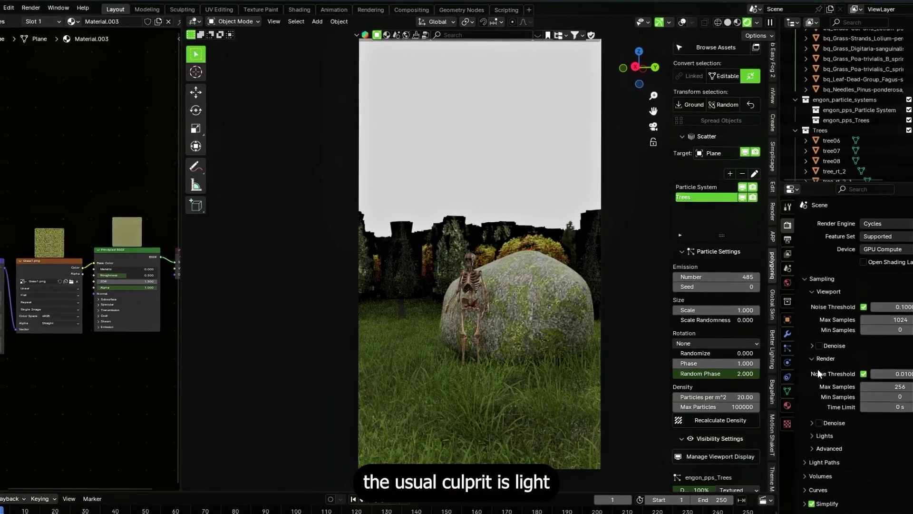
{"action": "scroll", "coordinate": [837, 382], "scroll_direction": "down", "scroll_amount": 10}
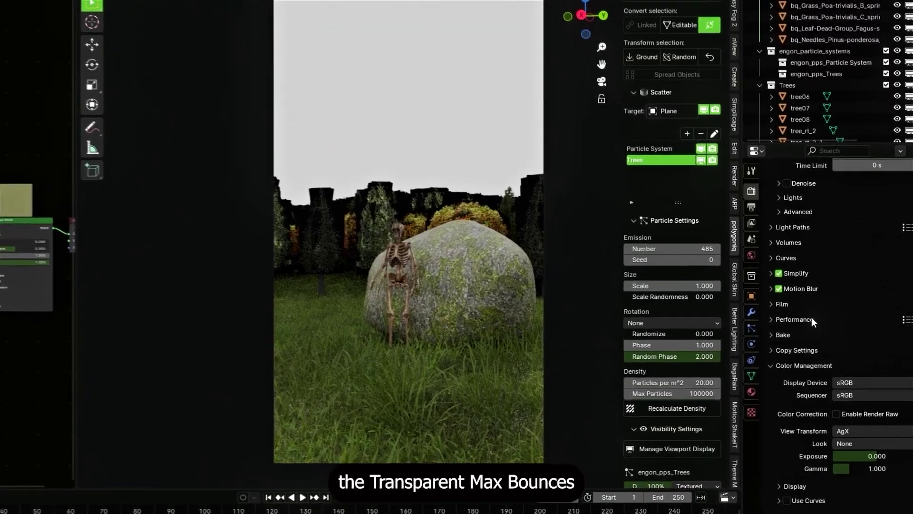
{"action": "scroll", "coordinate": [809, 314], "scroll_direction": "up", "scroll_amount": 3}
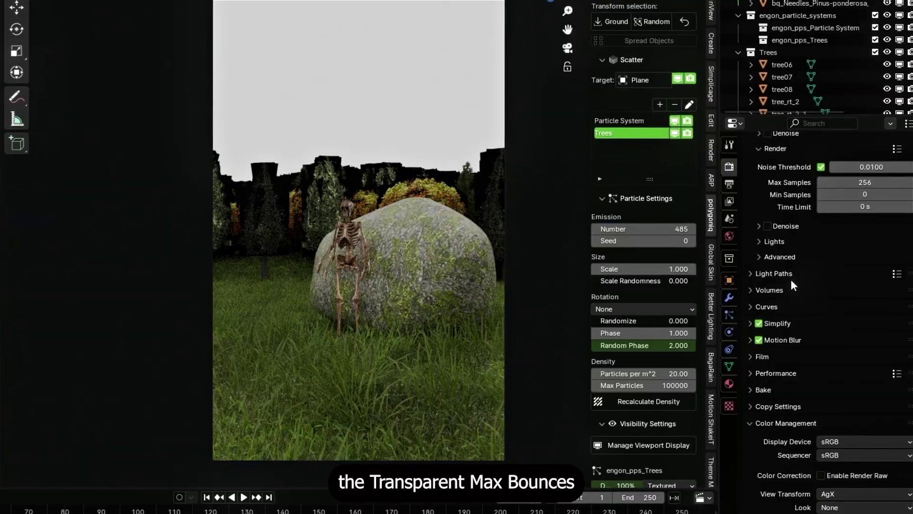
{"action": "left_click", "coordinate": [800, 289]}
{"action": "double_click", "coordinate": [868, 370]}
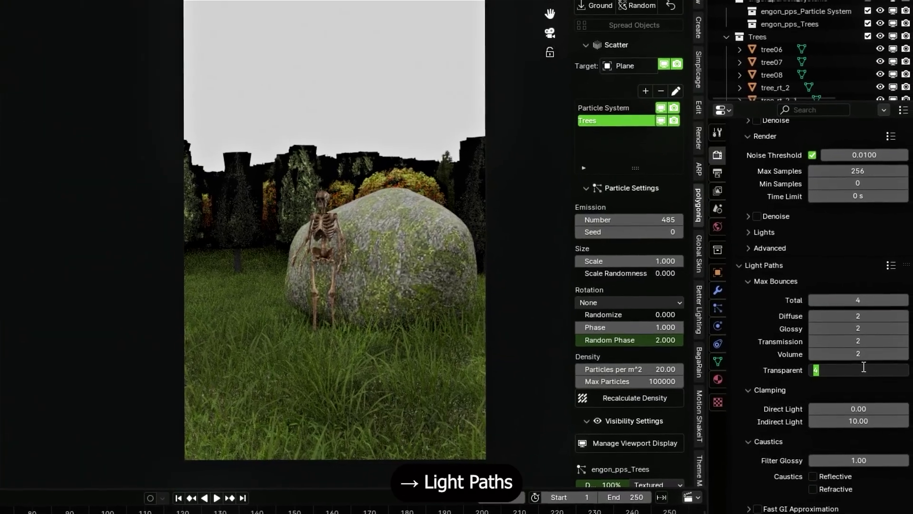
{"action": "type", "text": "24"}
{"action": "key", "text": "Return"}
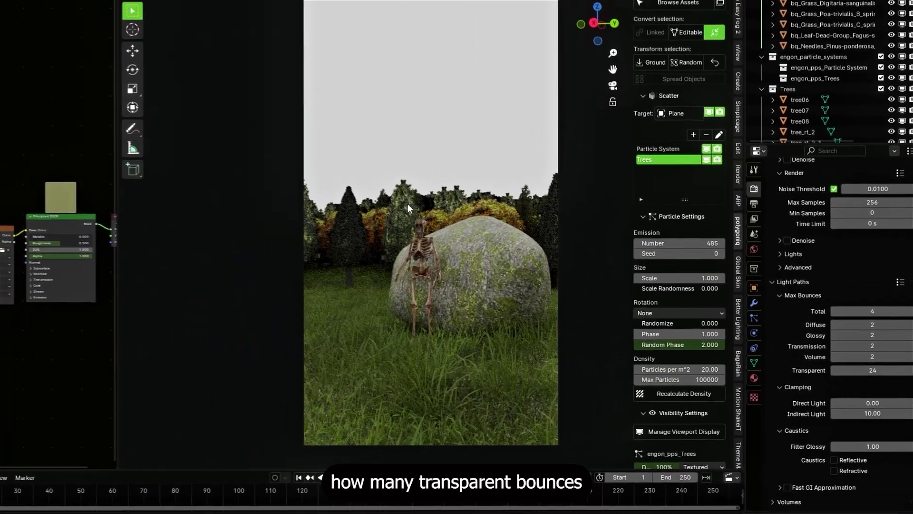
- Inspect the rendered foliage up close, return to the camera view and raise the Trees particle system's Seed by two
{"action": "scroll", "coordinate": [349, 185], "scroll_direction": "up", "scroll_amount": 7}
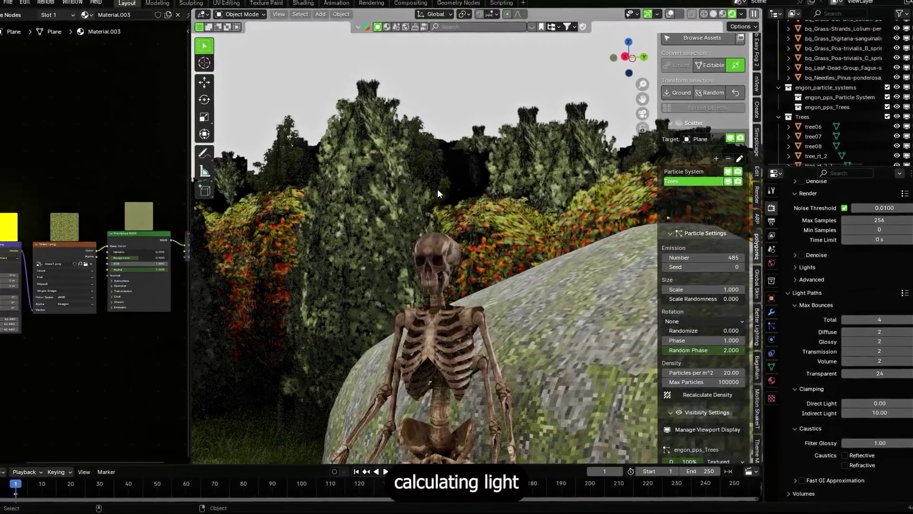
{"action": "scroll", "coordinate": [432, 184], "scroll_direction": "down", "scroll_amount": 1}
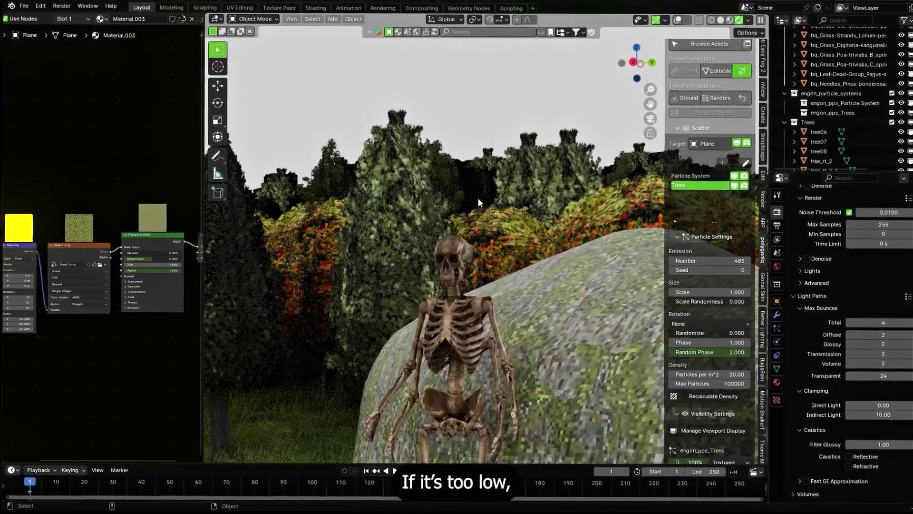
{"action": "scroll", "coordinate": [480, 203], "scroll_direction": "down", "scroll_amount": 2}
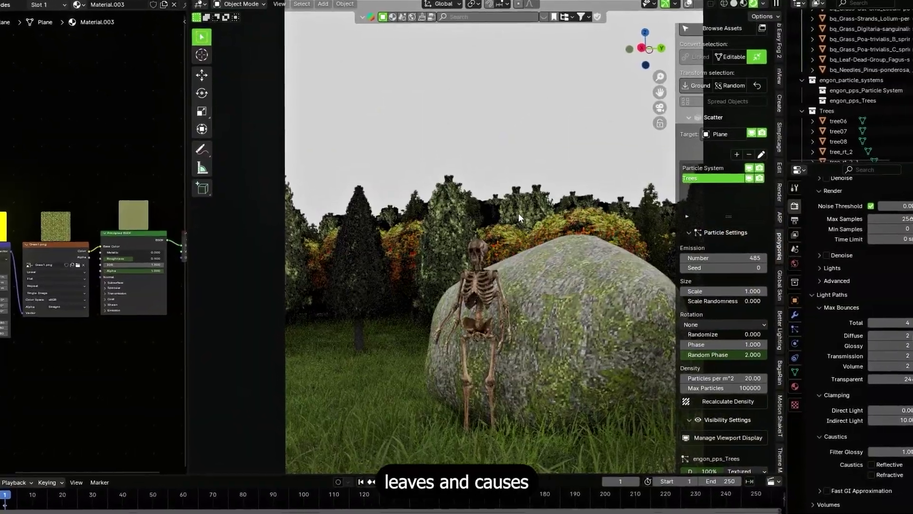
{"action": "middle_click_drag", "start_coordinate": [523, 219], "coordinate": [515, 267]}
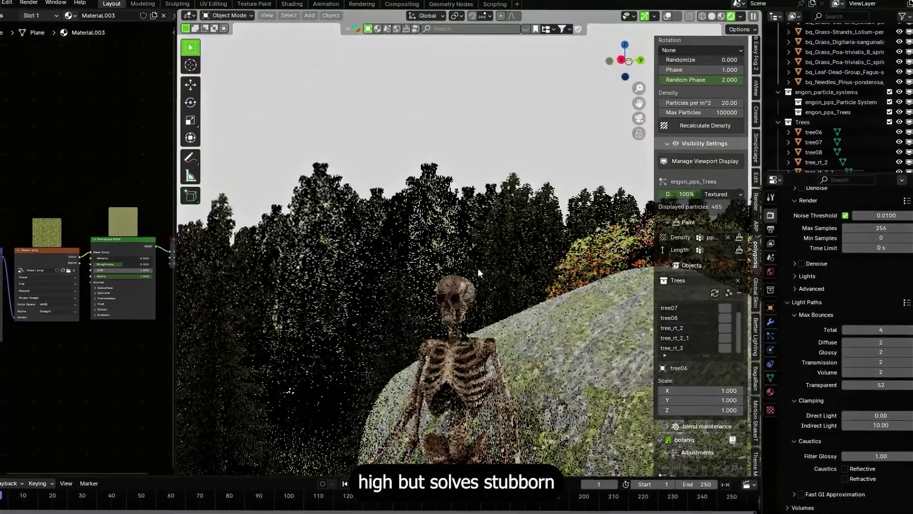
{"action": "key", "text": "KP_0"}
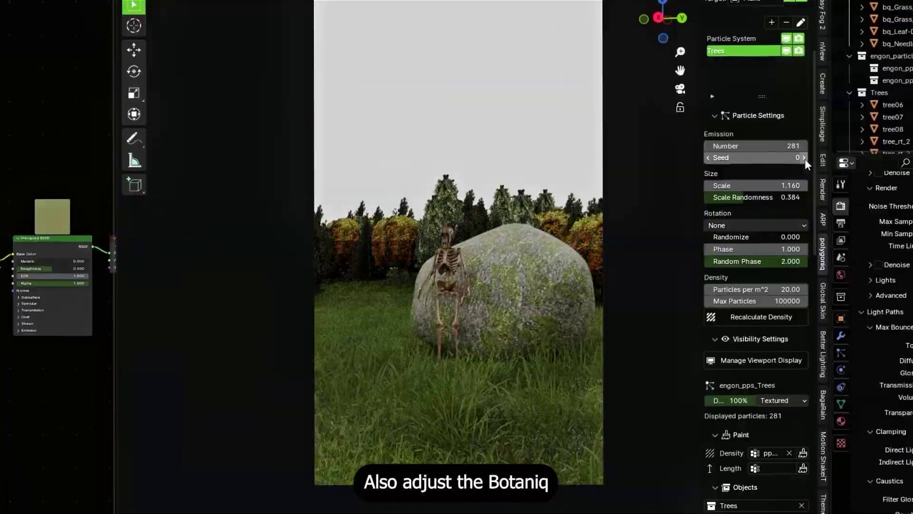
{"action": "left_click", "coordinate": [804, 158]}
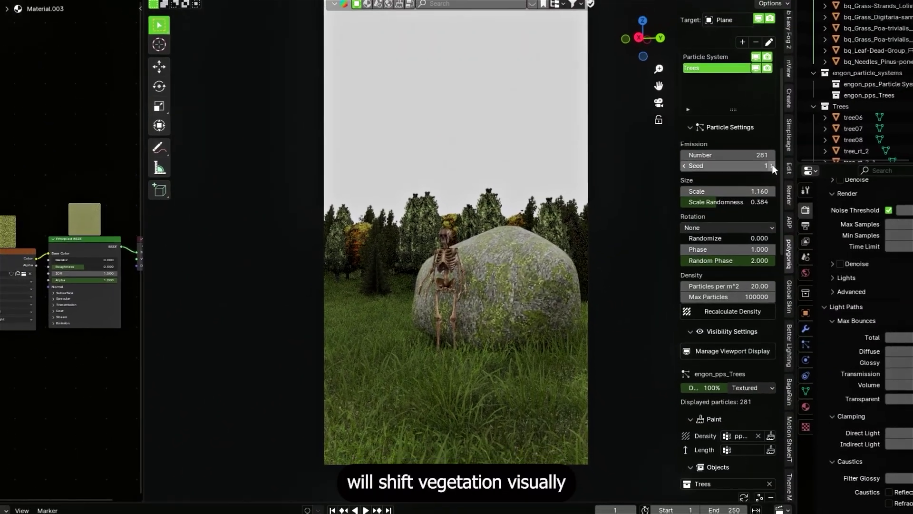
{"action": "left_click", "coordinate": [771, 166]}
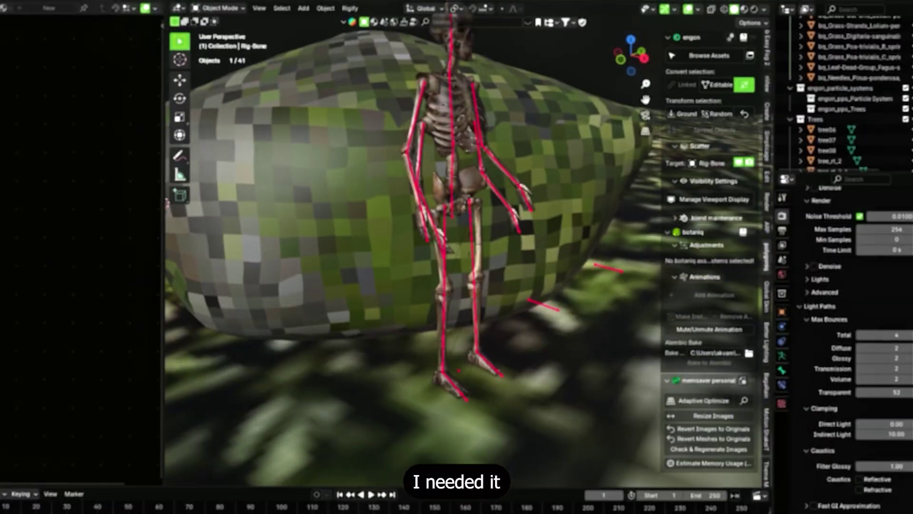
- Put the Rig-Bone armature in Pose Mode and rotate the spine-Root bone about the Z axis
{"action": "middle_click_drag", "start_coordinate": [533, 247], "coordinate": [495, 250]}
{"action": "key", "text": "ctrl+Tab"}
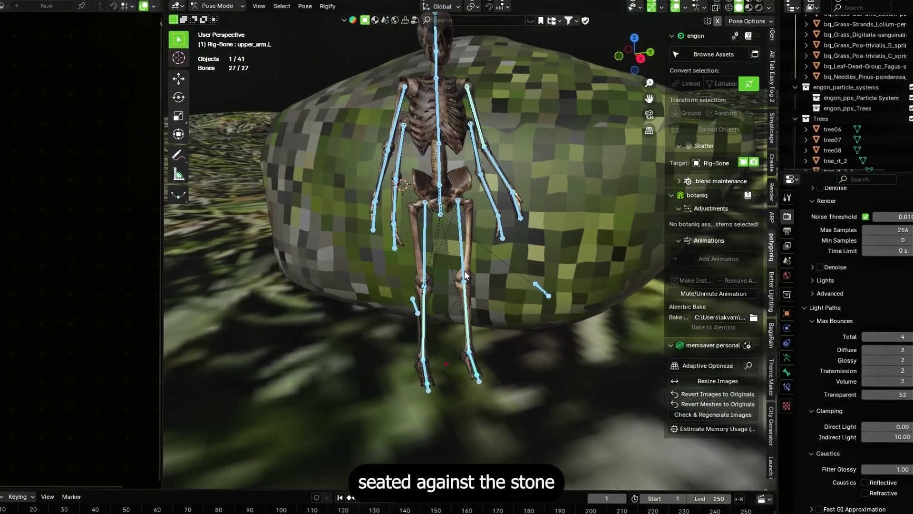
{"action": "left_click", "coordinate": [460, 270]}
{"action": "left_click", "coordinate": [437, 188]}
{"action": "key", "text": "r"}
{"action": "key", "text": "z"}
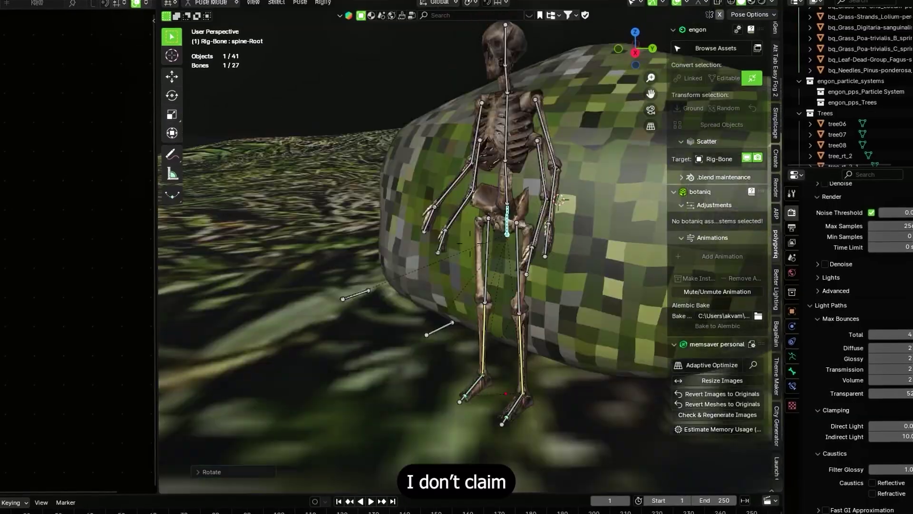
- Move the skeleton's two foot IK bones to bend the legs into a seated pose by the rock
{"action": "middle_click_drag", "start_coordinate": [469, 243], "coordinate": [376, 245]}
{"action": "left_click", "coordinate": [464, 317]}
{"action": "key", "text": "g"}
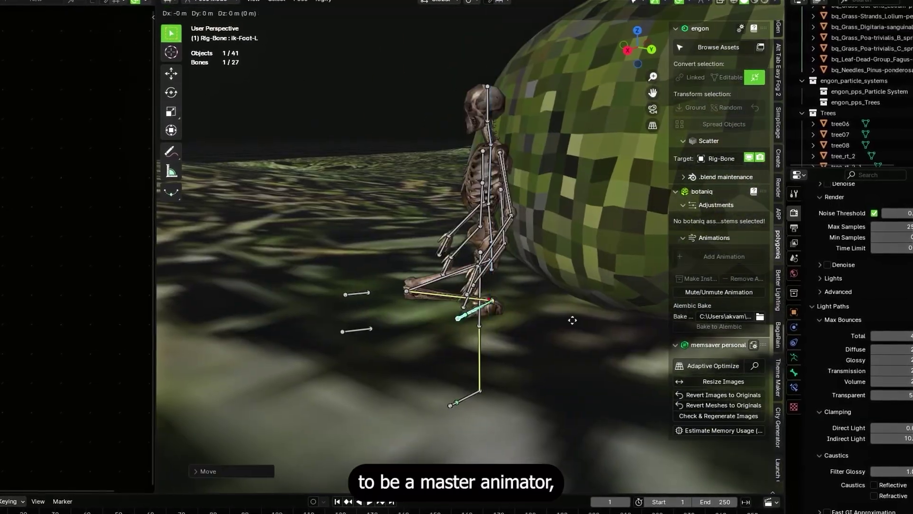
{"action": "left_click", "coordinate": [573, 320]}
{"action": "left_click", "coordinate": [479, 402]}
{"action": "middle_click_drag", "start_coordinate": [478, 333], "coordinate": [577, 333]}
{"action": "key", "text": "g"}
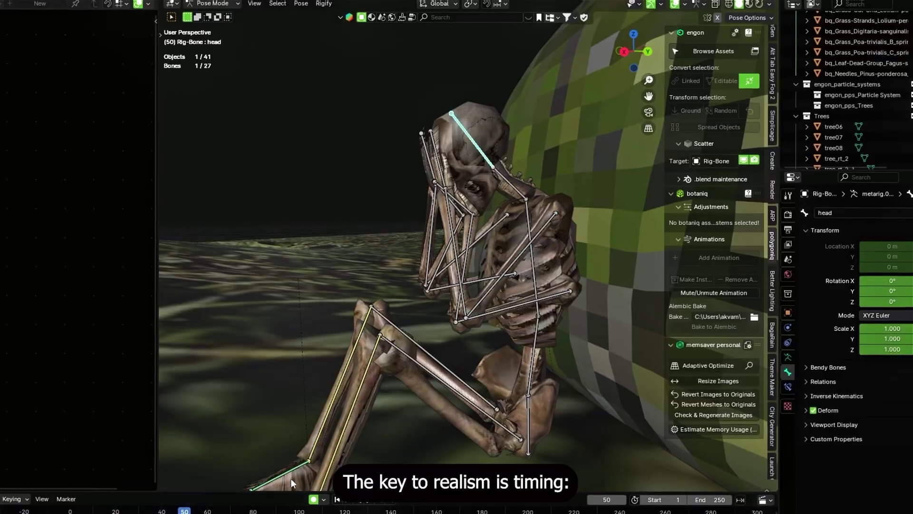
- Rotate the skeleton's head bone in Pose Mode and select all bones of the rig
{"action": "middle_click_drag", "start_coordinate": [505, 325], "coordinate": [469, 252]}
{"action": "left_click", "coordinate": [487, 315]}
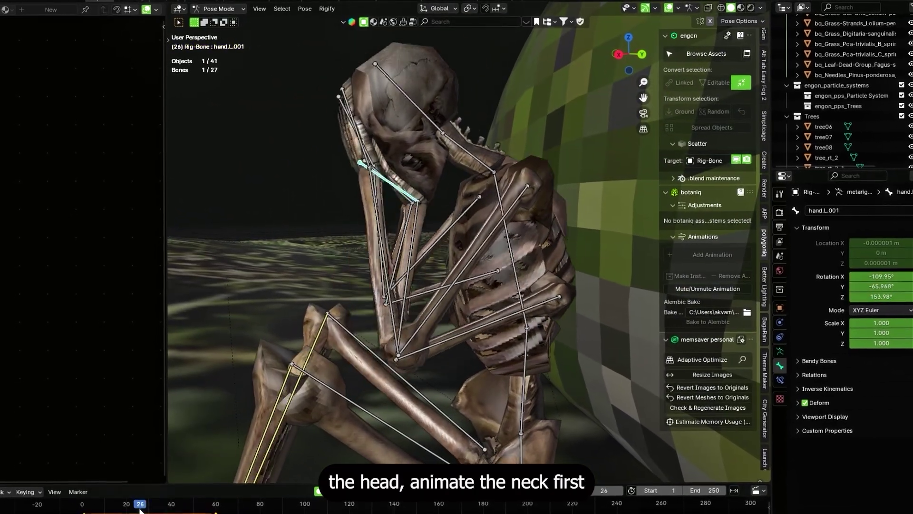
{"action": "left_click", "coordinate": [428, 164]}
{"action": "key", "text": "r"}
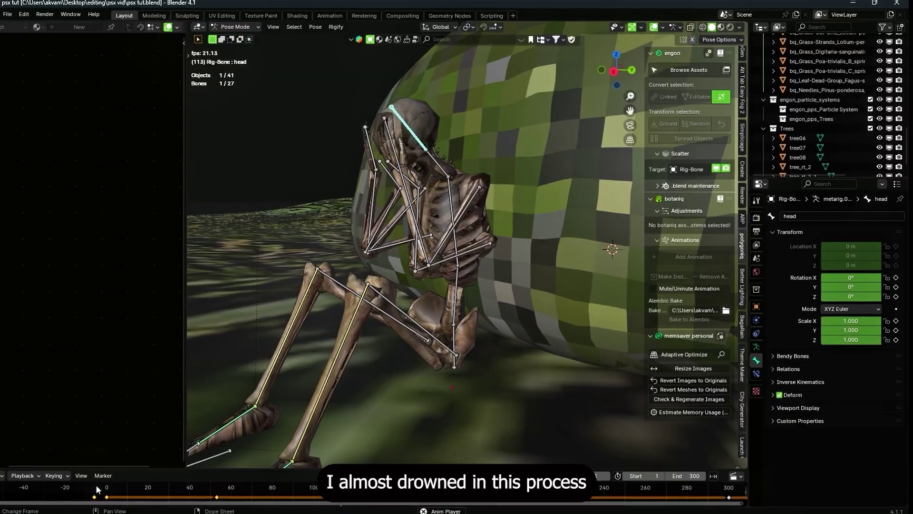
{"action": "key", "text": "a"}
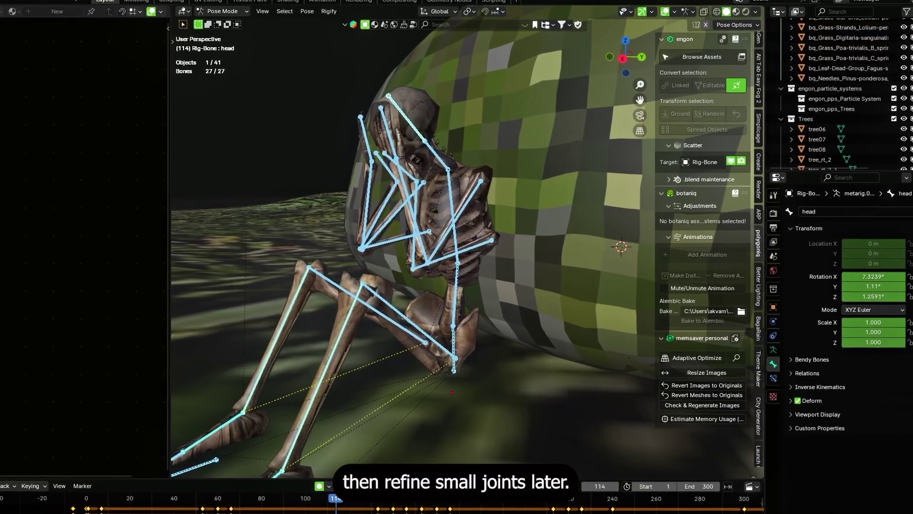
{"action": "left_click", "coordinate": [135, 57]}
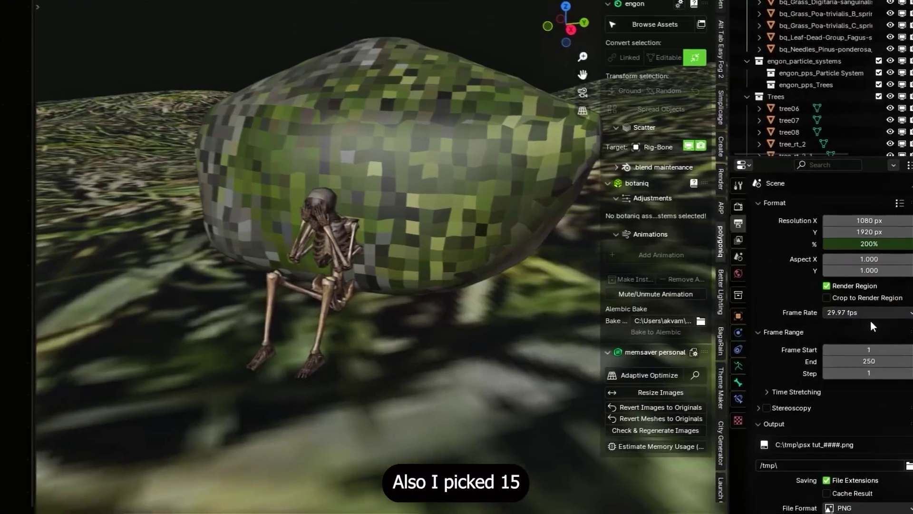
- Switch the scene's output frame rate to Custom and lower it to 15 FPS
{"action": "left_click", "coordinate": [868, 320]}
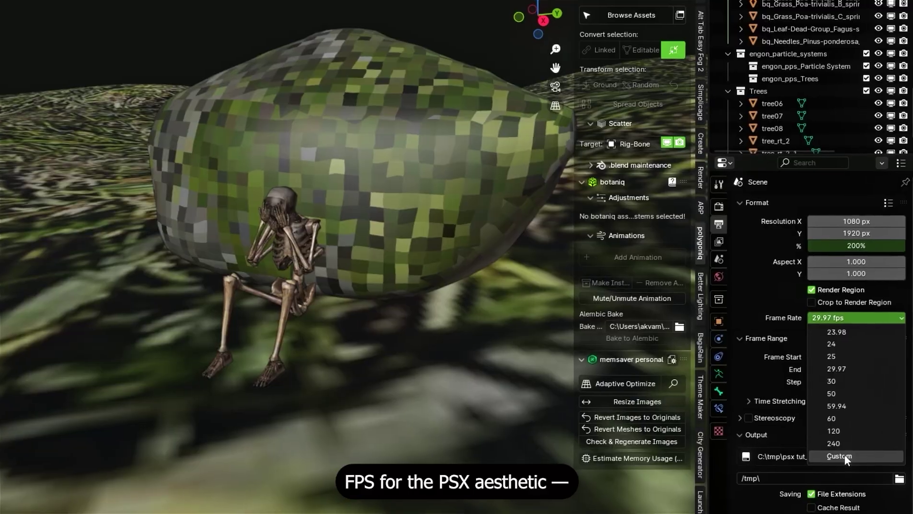
{"action": "left_click", "coordinate": [845, 450]}
{"action": "left_click_drag", "start_coordinate": [871, 328], "coordinate": [831, 327]}
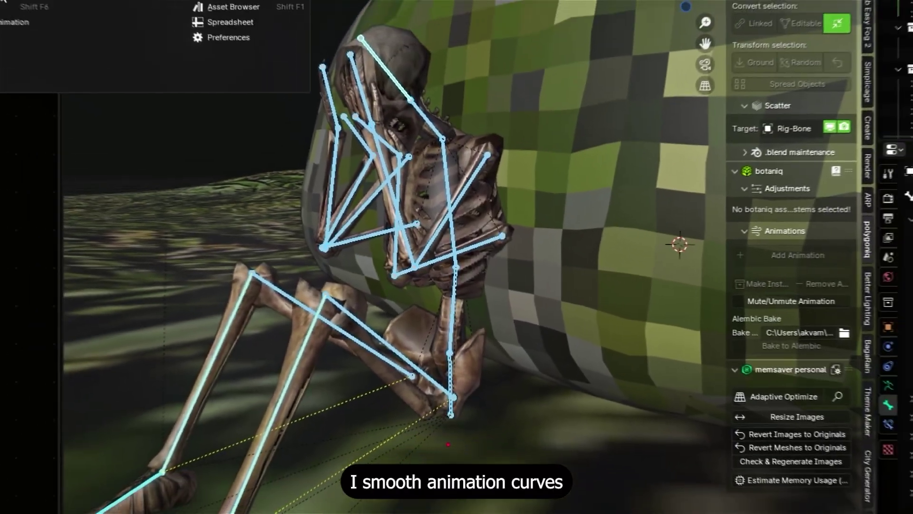
- Show the rig's animation curves in the Graph Editor and bake the keyframes of all selected curves
{"action": "left_click", "coordinate": [2, 2]}
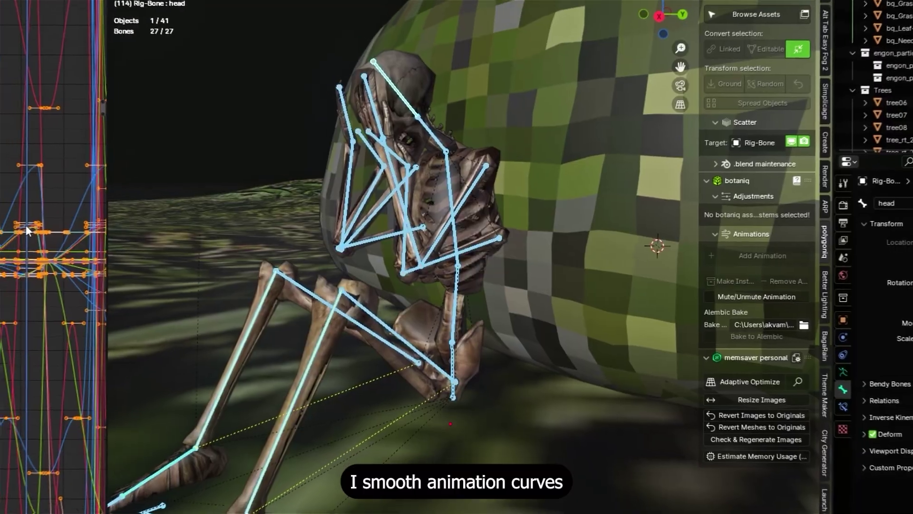
{"action": "scroll", "coordinate": [23, 224], "scroll_direction": "down", "scroll_amount": 4}
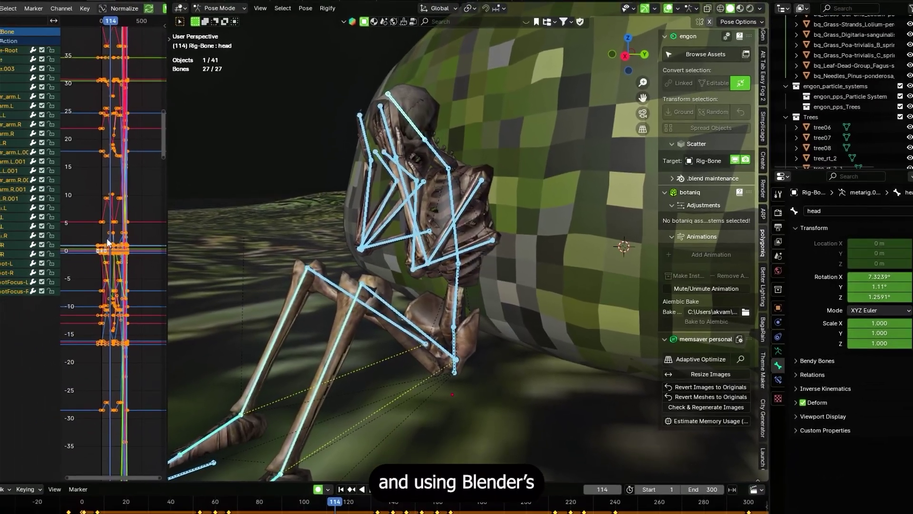
{"action": "key", "text": "shift+alt+o"}
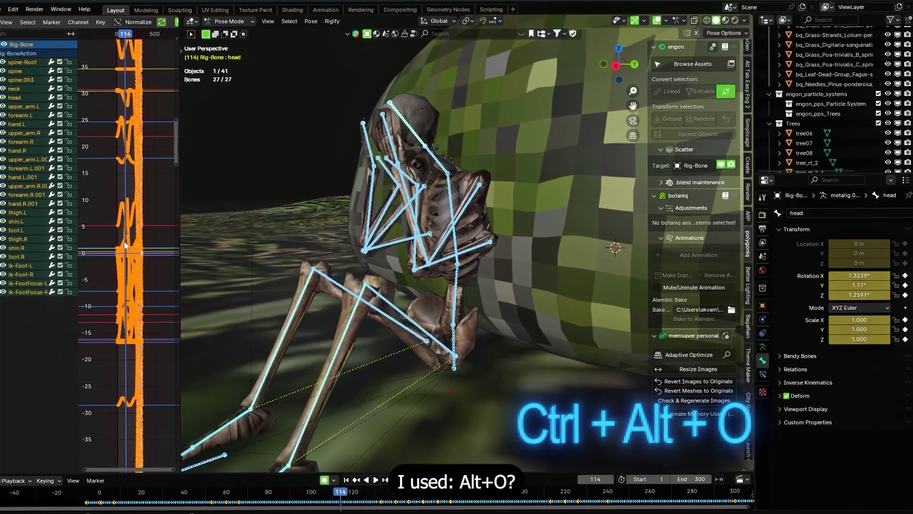
- Normalize the curves in a widened Graph Editor and play the skeleton's animation
{"action": "left_click_drag", "start_coordinate": [181, 223], "coordinate": [393, 255]}
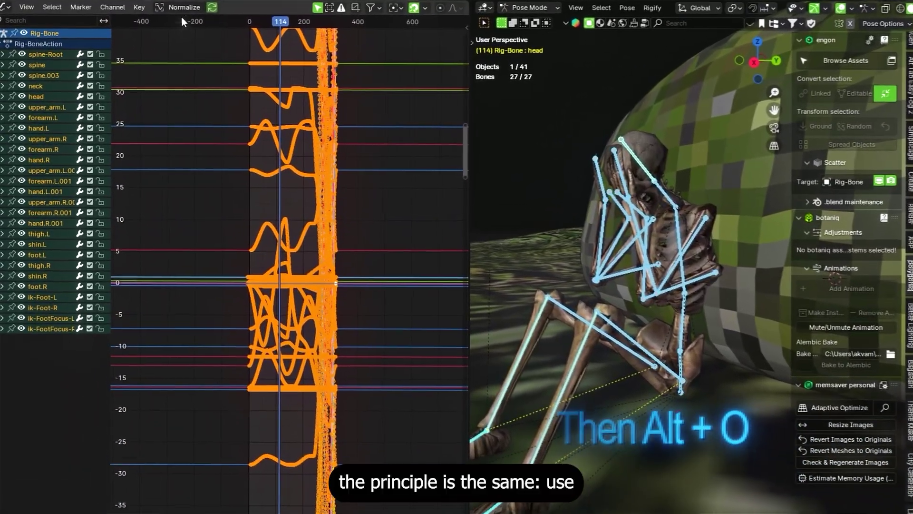
{"action": "left_click", "coordinate": [172, 12]}
{"action": "key", "text": "n"}
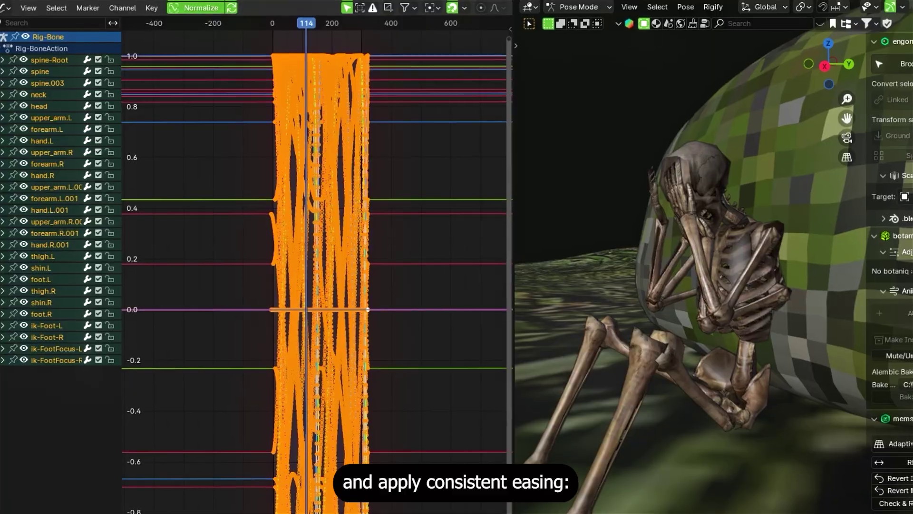
{"action": "key", "text": "space"}
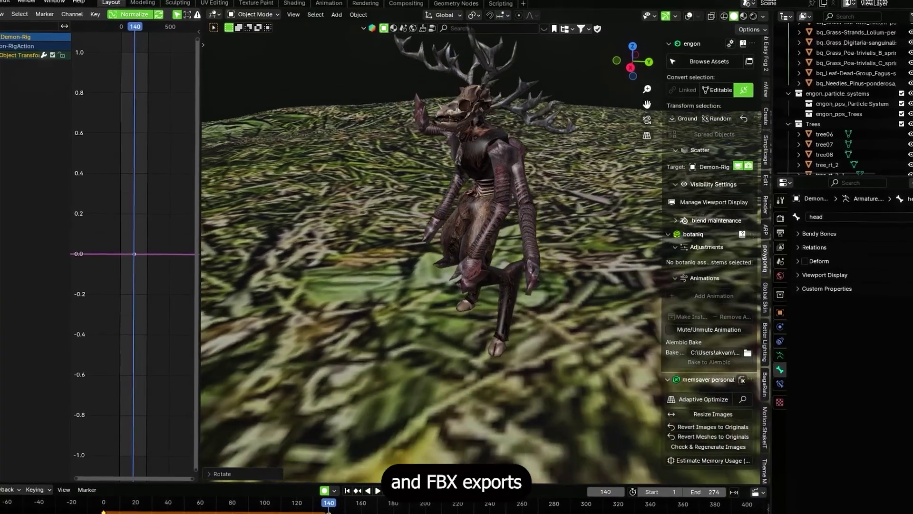
- Pack the external texture data of the Wendigo scene into the blend file
{"action": "key", "text": "s"}
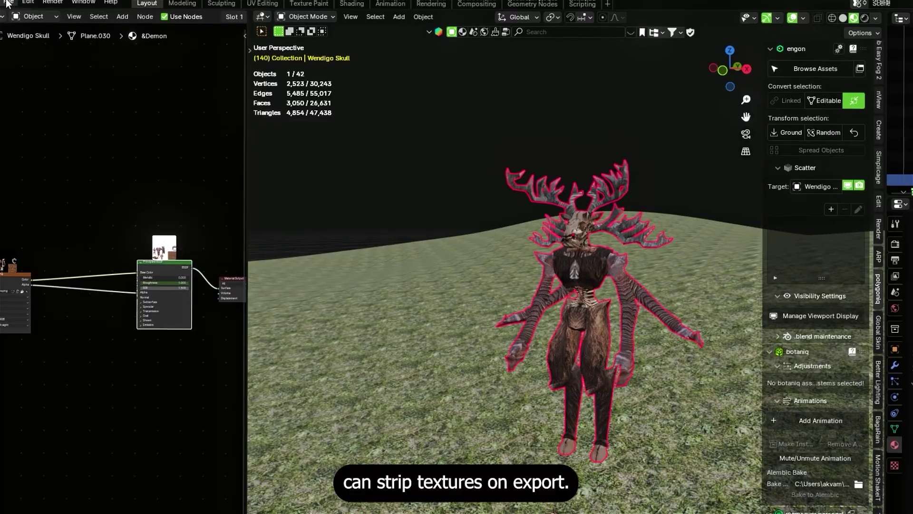
{"action": "left_click", "coordinate": [7, 4]}
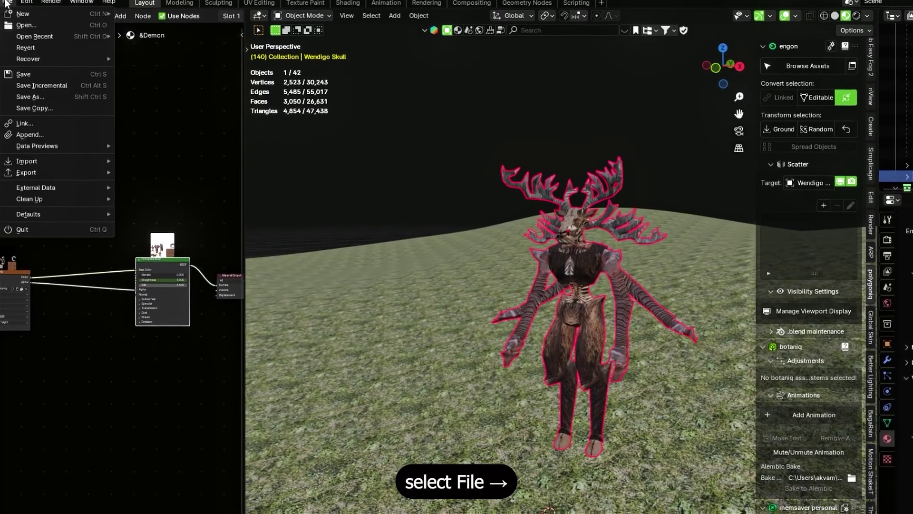
{"action": "mouse_move", "coordinate": [44, 186]}
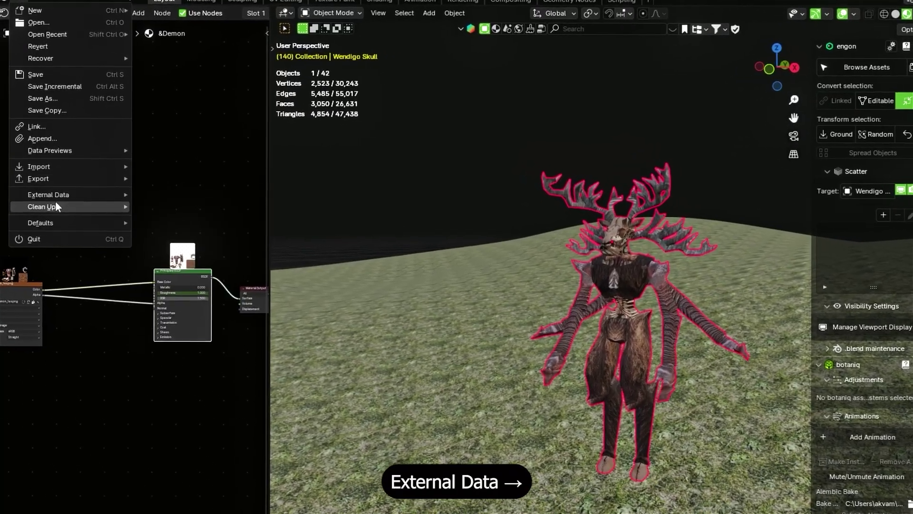
{"action": "left_click", "coordinate": [146, 199]}
- Export the Wendigo model as an FBX file
{"action": "left_click", "coordinate": [20, 1]}
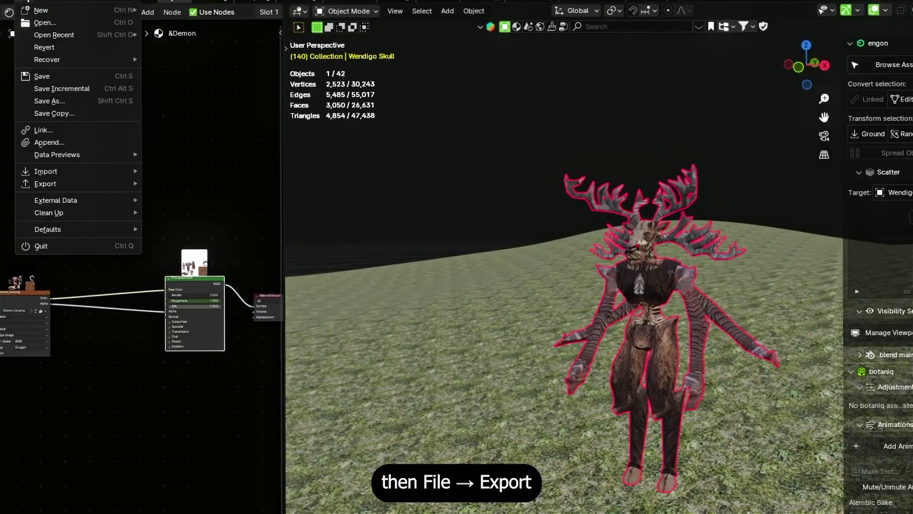
{"action": "mouse_move", "coordinate": [98, 184]}
{"action": "left_click", "coordinate": [177, 307]}
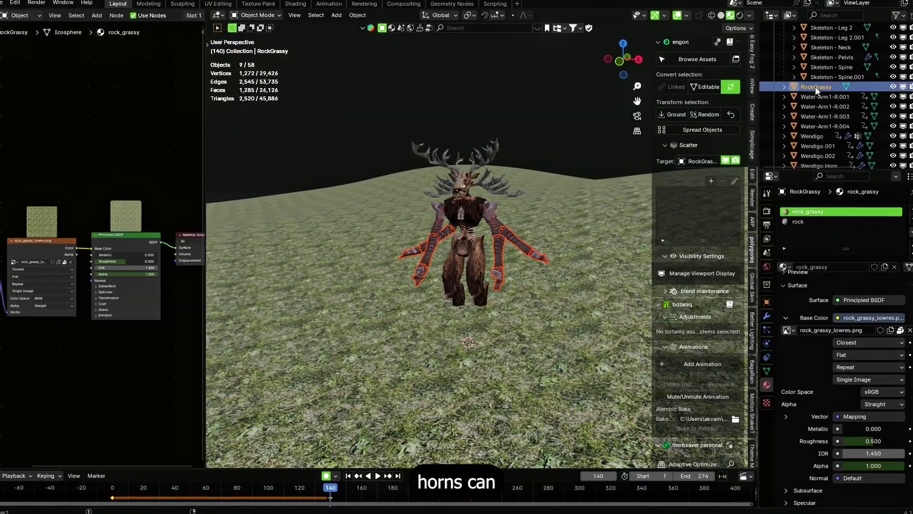
- Select the Wendigo's extra arm objects Water-Arm1-R.001 and Water-Arm1-R.002 in the scene hierarchy
{"action": "left_click", "coordinate": [817, 96]}
{"action": "left_click", "coordinate": [821, 105]}
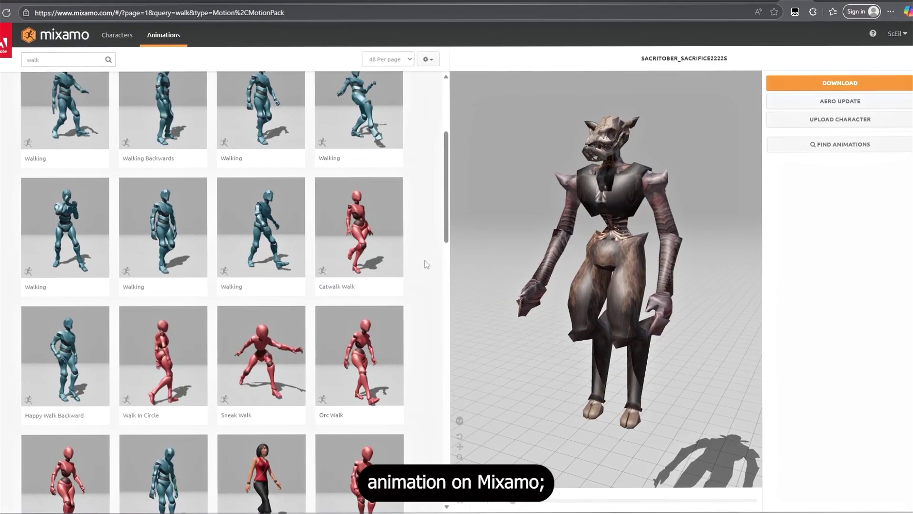
- Switch to Mixamo and choose the Orc Walk animation for the uploaded monster from the walk results
{"action": "scroll", "coordinate": [420, 264], "scroll_direction": "down", "scroll_amount": 1}
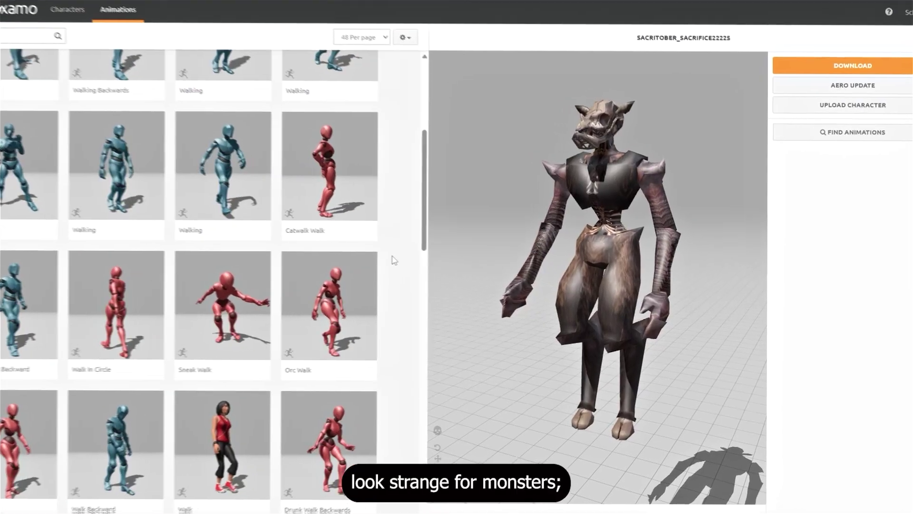
{"action": "left_click", "coordinate": [356, 307]}
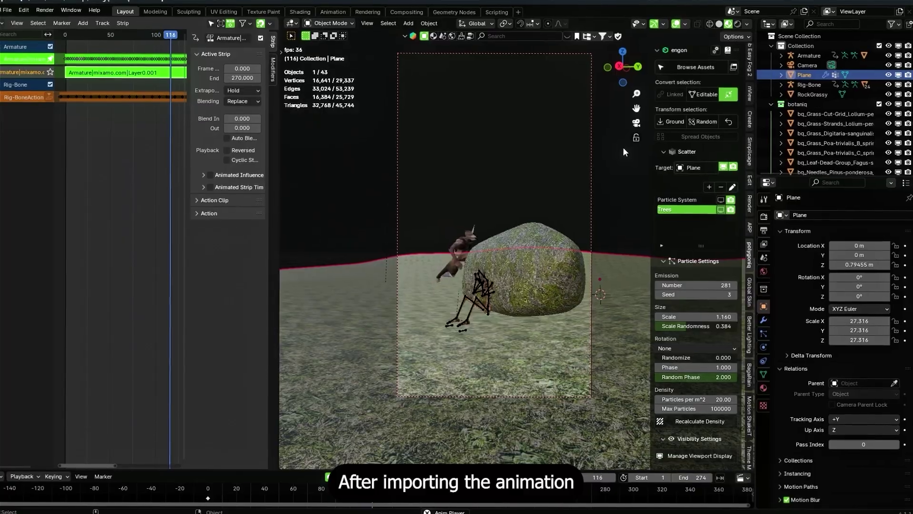
- Switch back to Blender and change the scene's output frame rate to the Custom option
{"action": "left_click", "coordinate": [765, 229]}
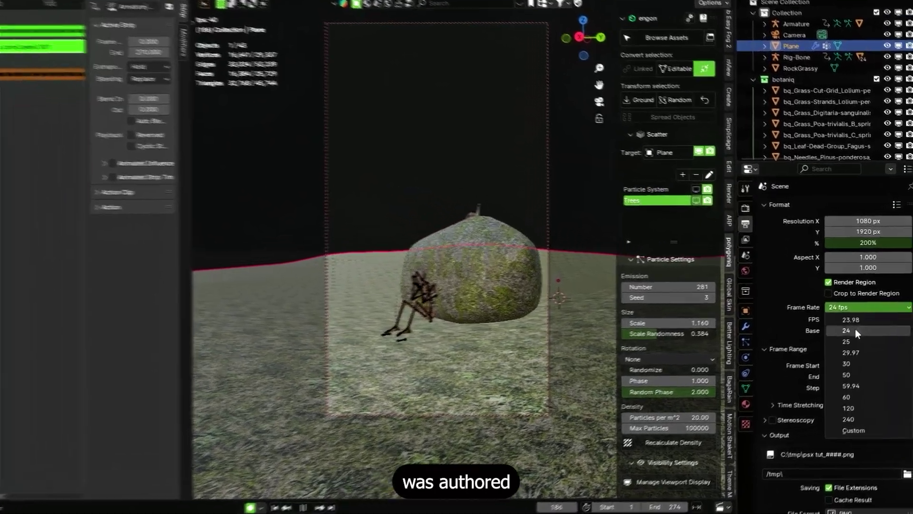
{"action": "left_click", "coordinate": [871, 301]}
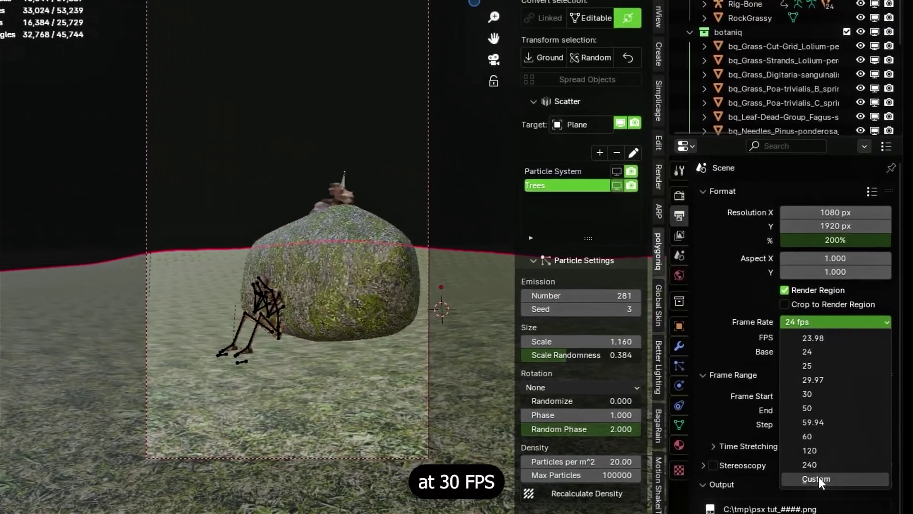
{"action": "left_click", "coordinate": [818, 477]}
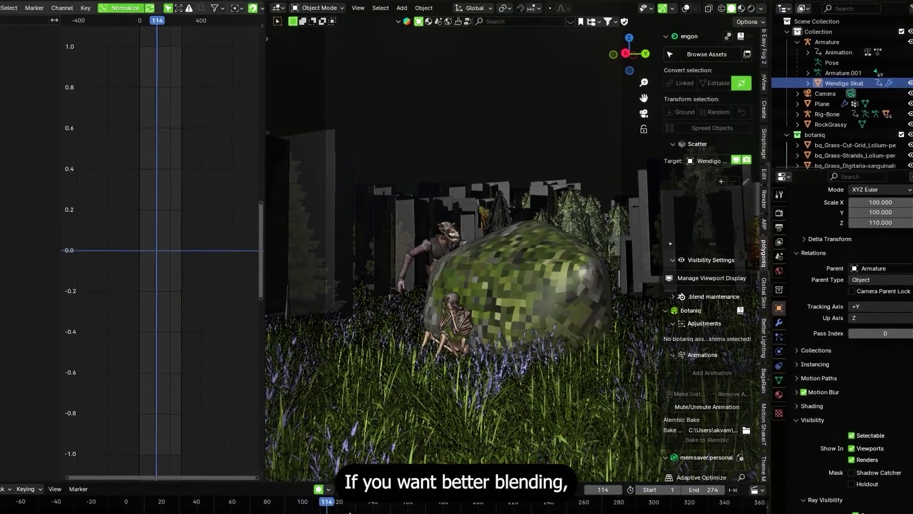
- Move the timeline to frame 188 and apply PureSky's Night sky preset
{"action": "left_click_drag", "start_coordinate": [412, 503], "coordinate": [458, 504]}
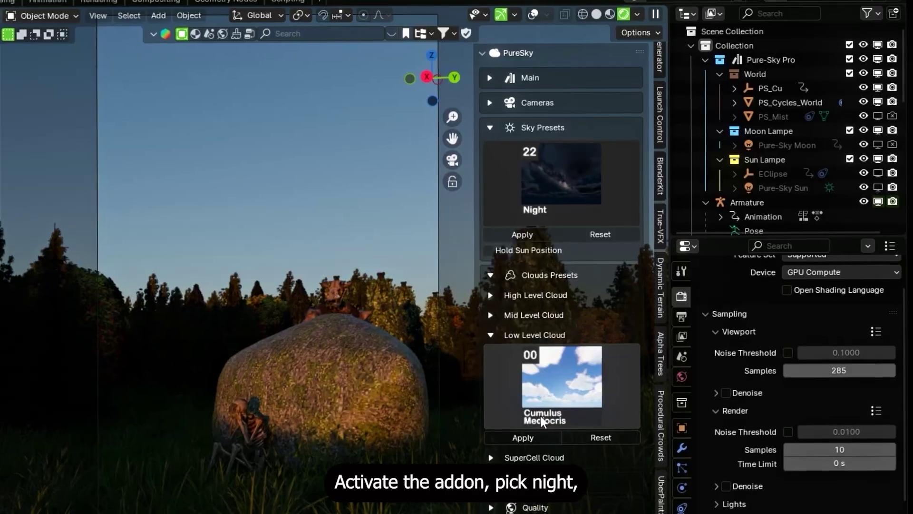
{"action": "left_click", "coordinate": [538, 233]}
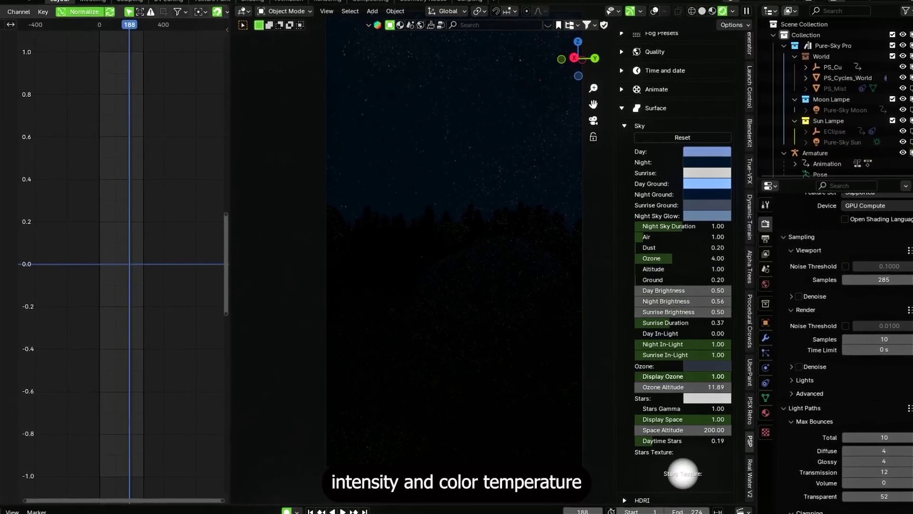
- Set the PureSky sky's Display Ozone to 0.00 and the moon's Display to 1.00
{"action": "scroll", "coordinate": [648, 387], "scroll_direction": "down", "scroll_amount": 10}
{"action": "left_click_drag", "start_coordinate": [648, 357], "coordinate": [728, 357]}
{"action": "left_click_drag", "start_coordinate": [675, 398], "coordinate": [704, 387]}
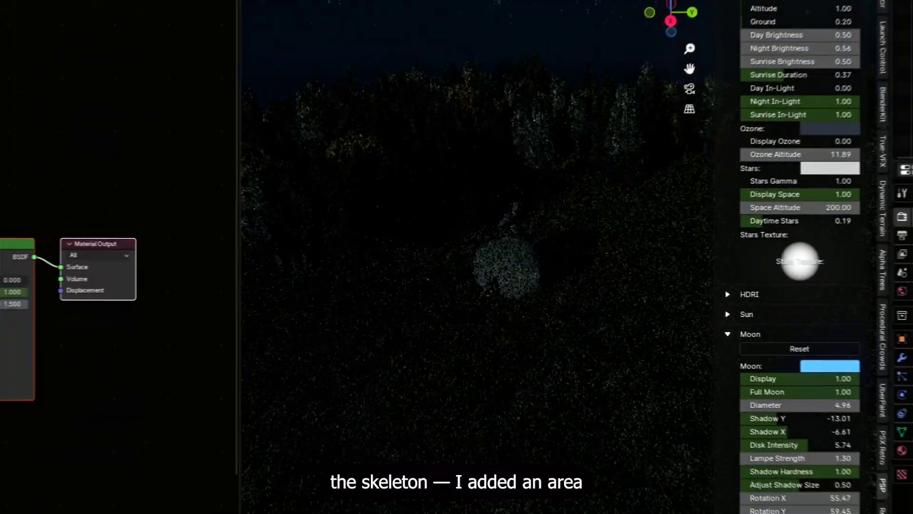
- Add an area light with a Power of 48.2 W aimed at the skeleton by the rock and open its color setting
{"action": "key", "text": "shift+a"}
{"action": "mouse_move", "coordinate": [535, 428]}
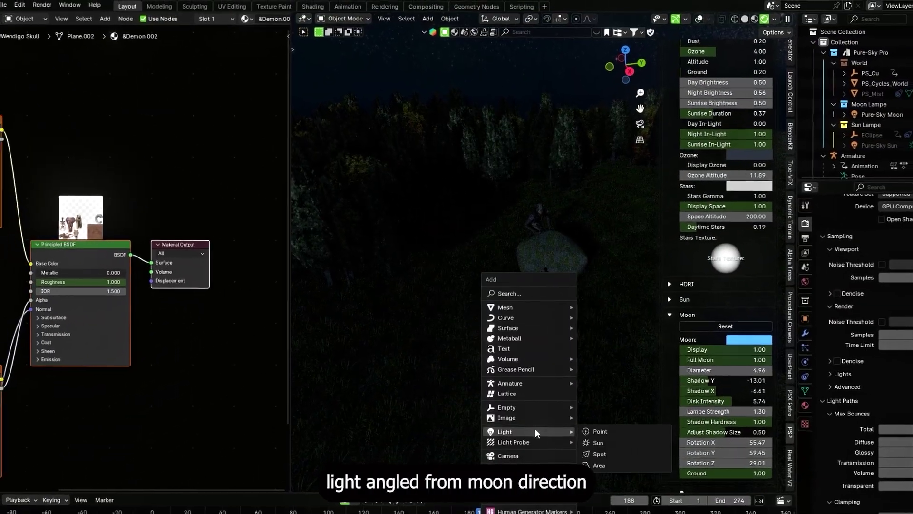
{"action": "left_click", "coordinate": [599, 466]}
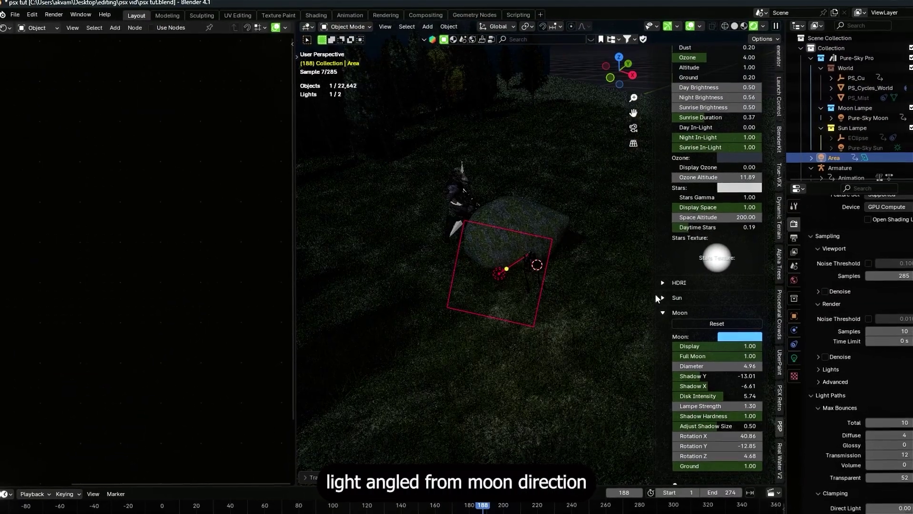
{"action": "left_click", "coordinate": [640, 124]}
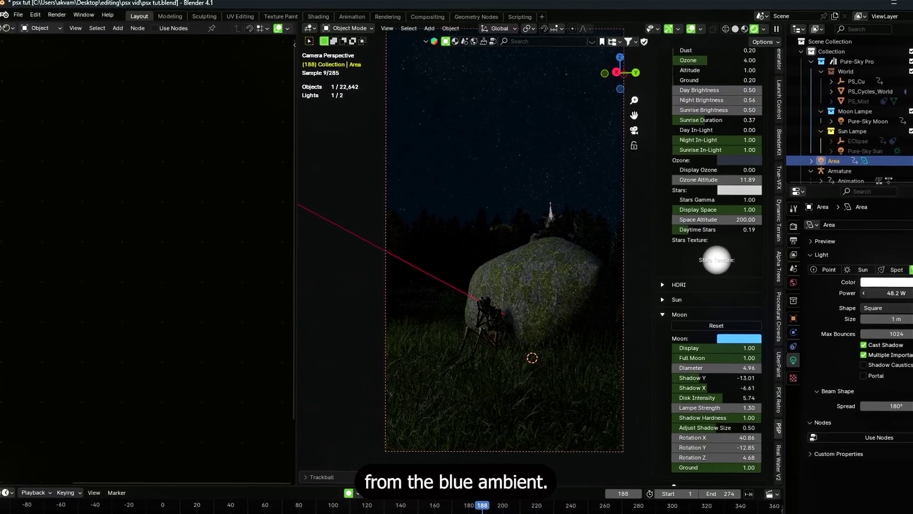
{"action": "left_click", "coordinate": [889, 280]}
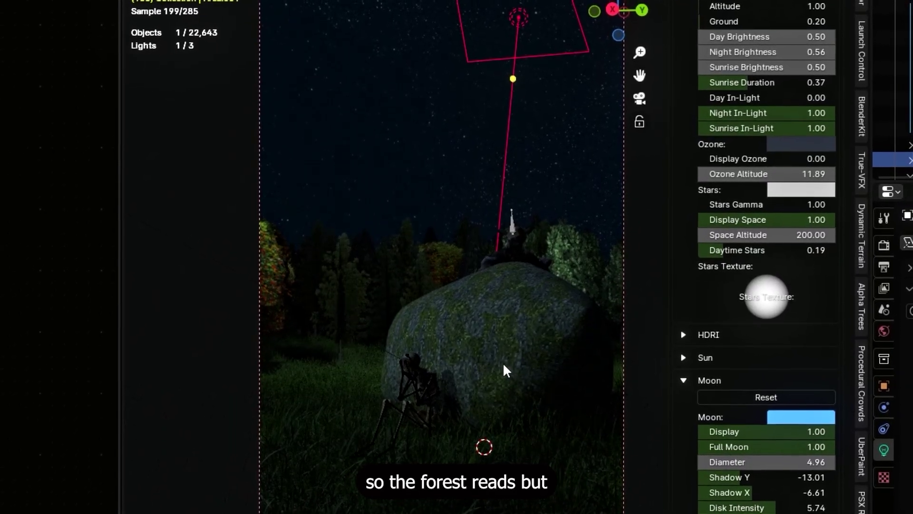
- Rotate the area light above the rock and set the Power of the second spot light to about 105 W
{"action": "key", "text": "r"}
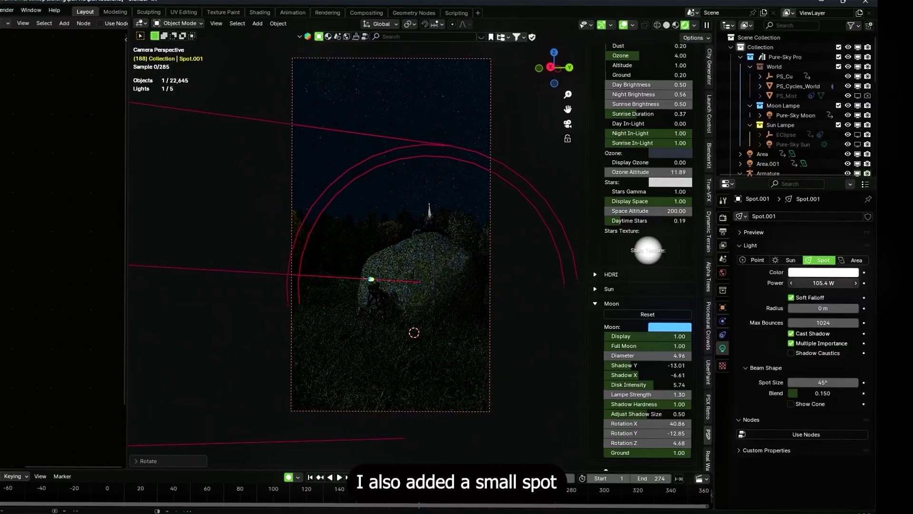
{"action": "left_click_drag", "start_coordinate": [823, 282], "coordinate": [821, 282]}
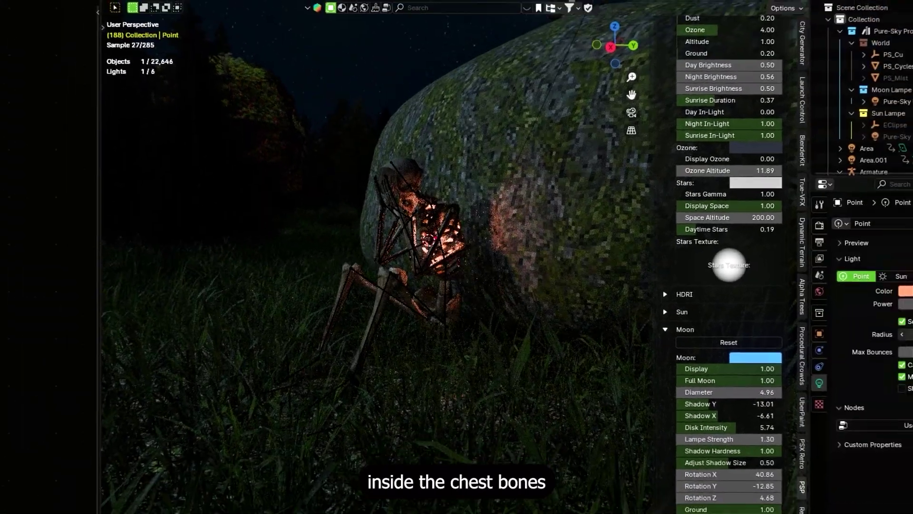
- Set the orange point light inside the skeleton's chest to Radius 0.01 m and Power 6.9 W, and return to the camera view
{"action": "left_click_drag", "start_coordinate": [898, 331], "coordinate": [870, 331]}
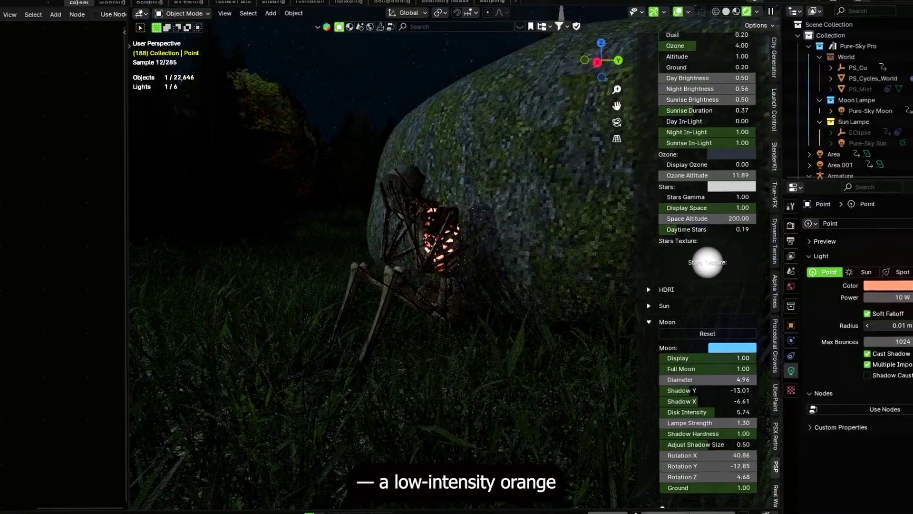
{"action": "mouse_move", "coordinate": [890, 295]}
{"action": "left_mouse_down"}
{"action": "mouse_move", "coordinate": [905, 295]}
{"action": "mouse_move", "coordinate": [883, 295]}
{"action": "left_mouse_up"}
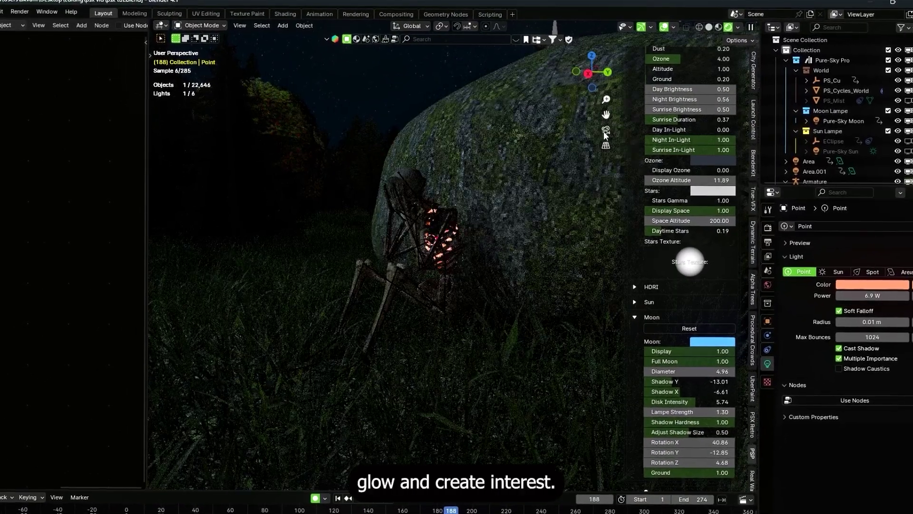
{"action": "left_click", "coordinate": [605, 131]}
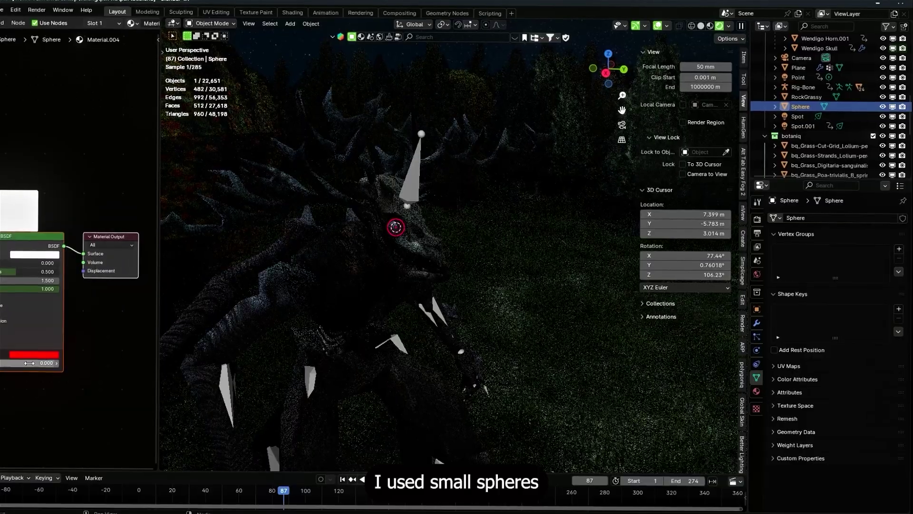
- Raise the strength of the red emission on the small sphere placed in the Wendigo's eye
{"action": "left_click_drag", "start_coordinate": [29, 363], "coordinate": [53, 363]}
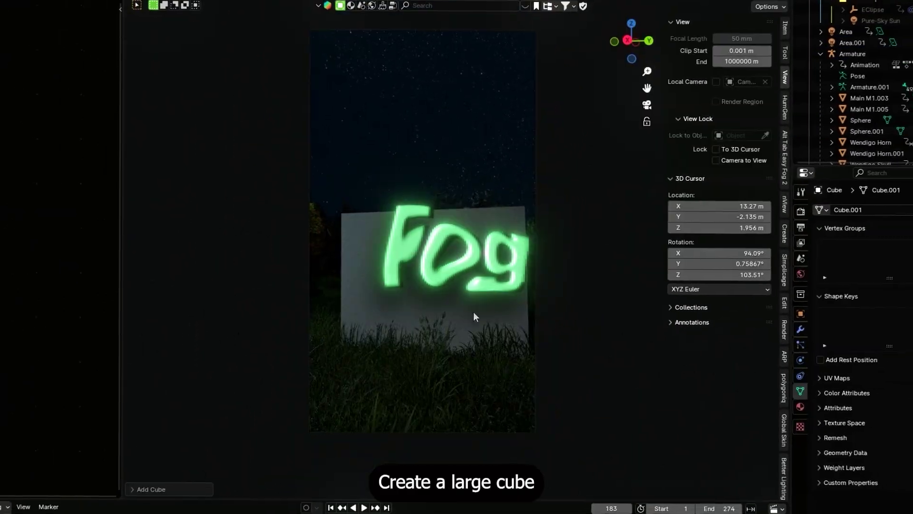
- Scale up the fog cube to enclose the scene and set its white Volume Scatter density to 0.01
{"action": "key", "text": "s"}
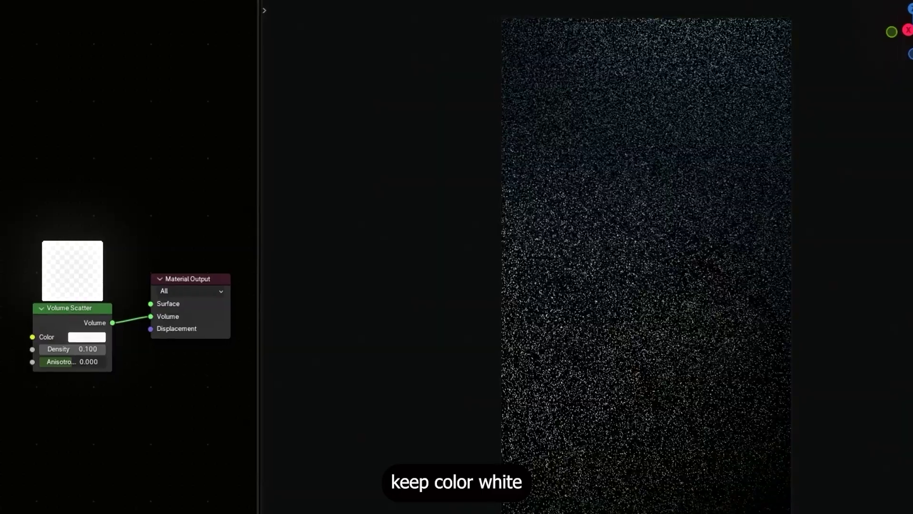
{"action": "left_click", "coordinate": [64, 341]}
{"action": "type", "text": "0.01"}
{"action": "key", "text": "Return"}
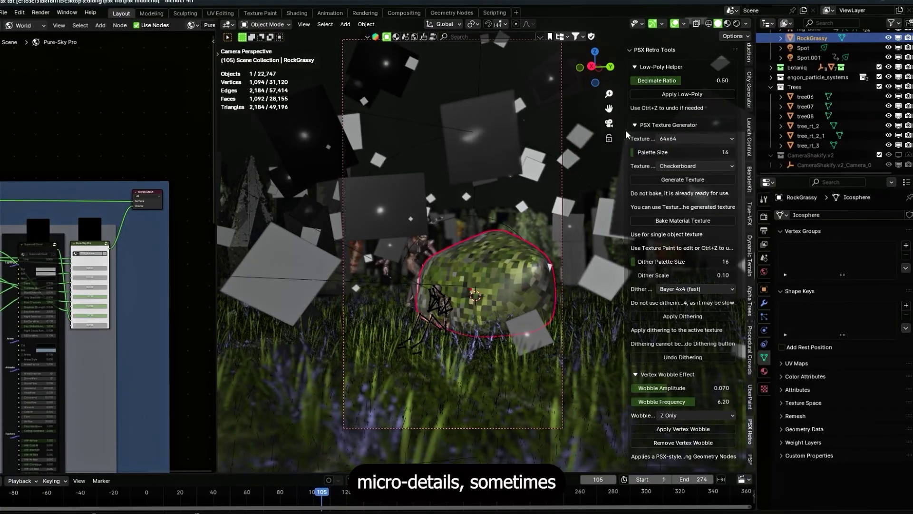
- Examine the PSX retro tools, the Cycles sampling, light path and color management settings, and the output resolution, frame rate and frame range
{"action": "left_click", "coordinate": [636, 125]}
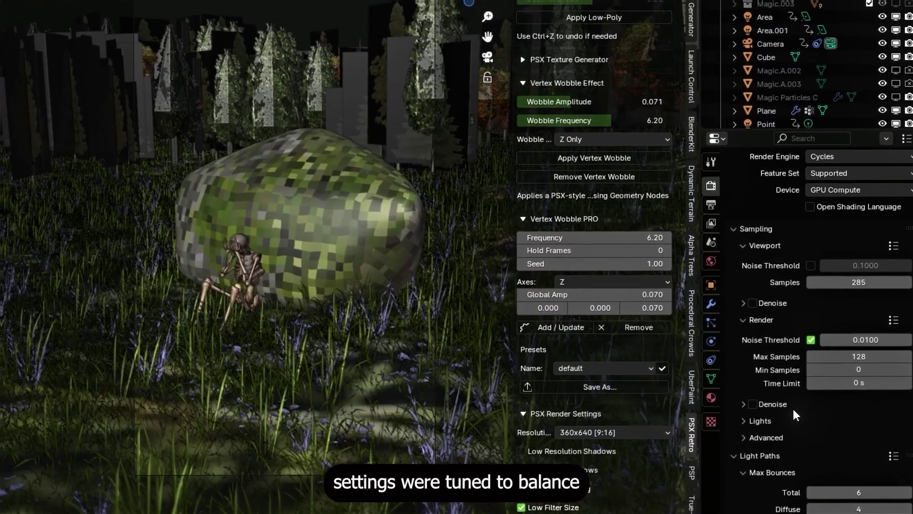
{"action": "scroll", "coordinate": [792, 407], "scroll_direction": "down", "scroll_amount": 6}
{"action": "scroll", "coordinate": [761, 444], "scroll_direction": "down", "scroll_amount": 5}
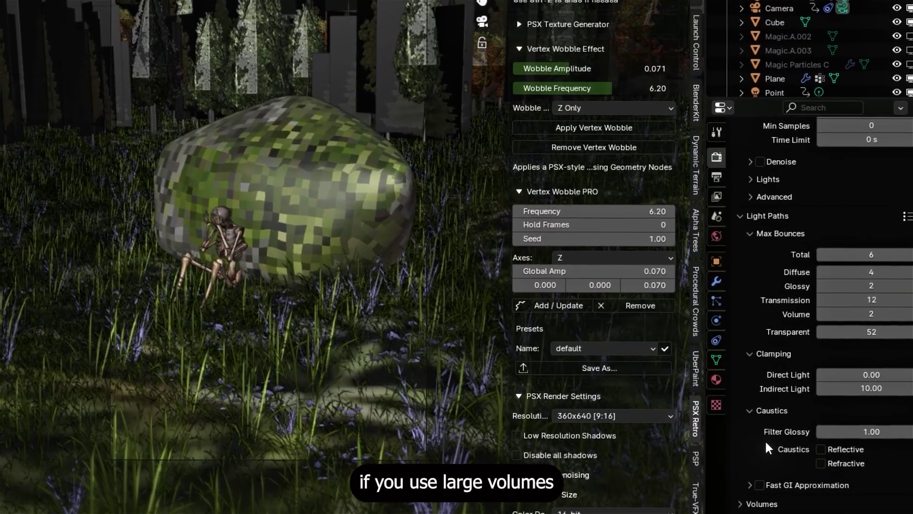
{"action": "scroll", "coordinate": [802, 463], "scroll_direction": "down", "scroll_amount": 5}
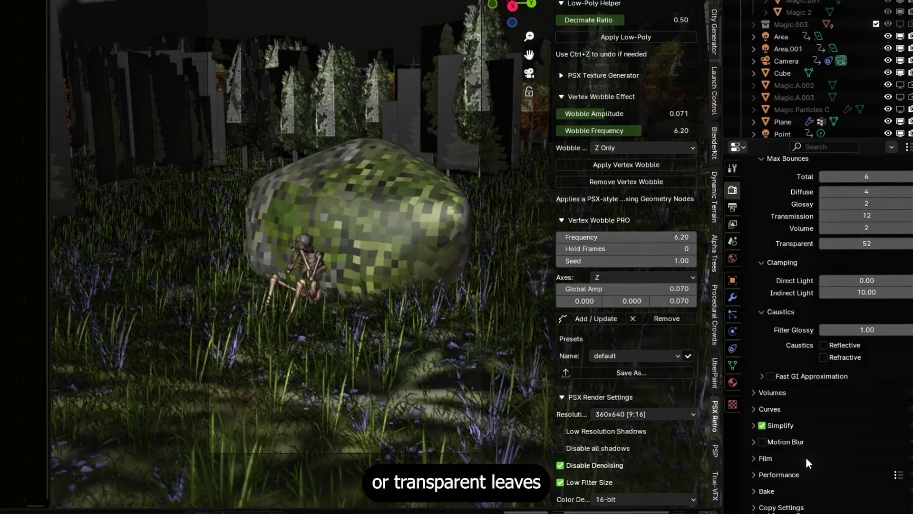
{"action": "scroll", "coordinate": [799, 459], "scroll_direction": "down", "scroll_amount": 3}
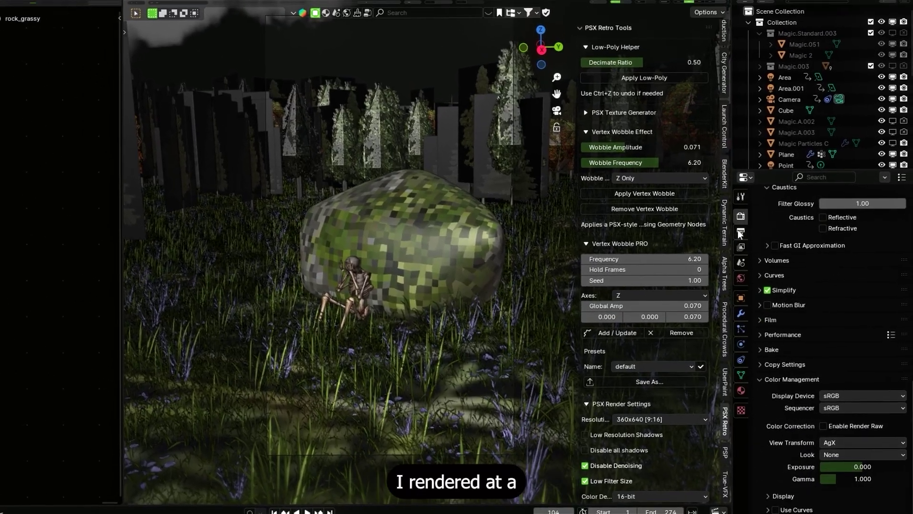
{"action": "left_click", "coordinate": [741, 233]}
{"action": "scroll", "coordinate": [784, 298], "scroll_direction": "up", "scroll_amount": 5}
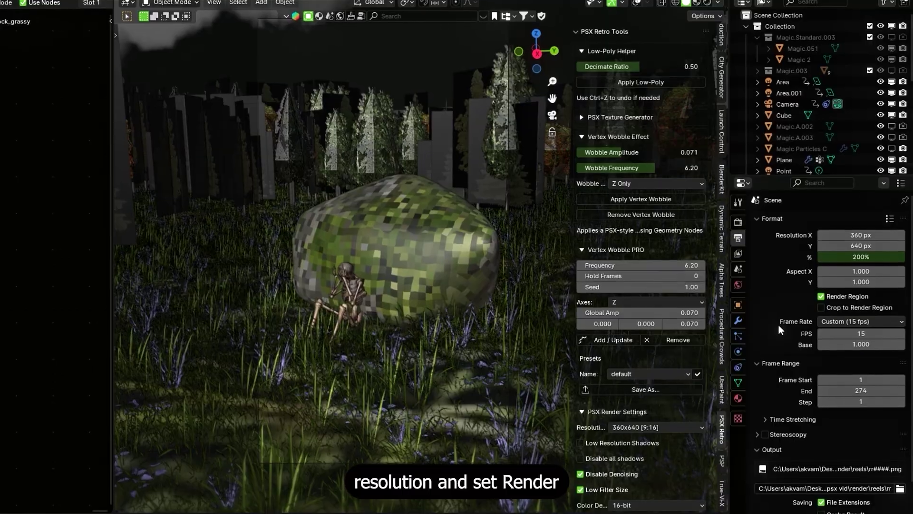
{"action": "scroll", "coordinate": [777, 332], "scroll_direction": "down", "scroll_amount": 4}
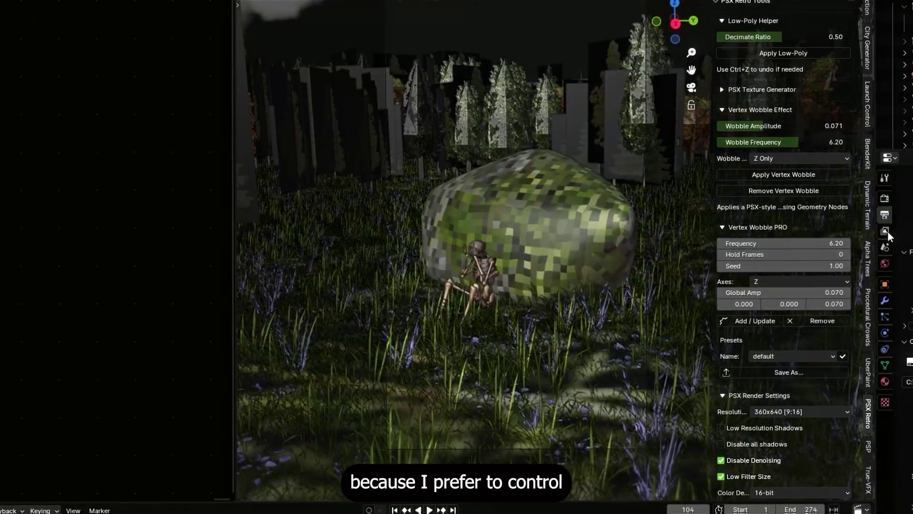
{"action": "left_click", "coordinate": [884, 263]}
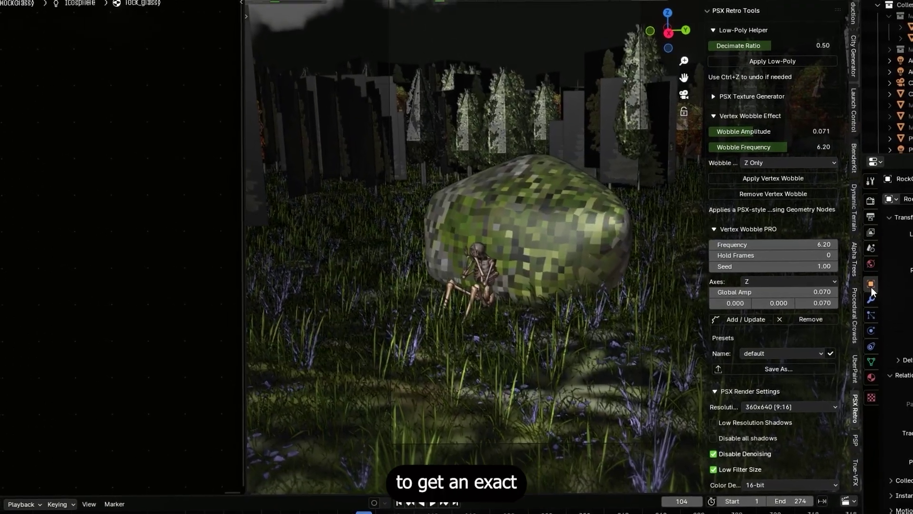
{"action": "left_click", "coordinate": [875, 316]}
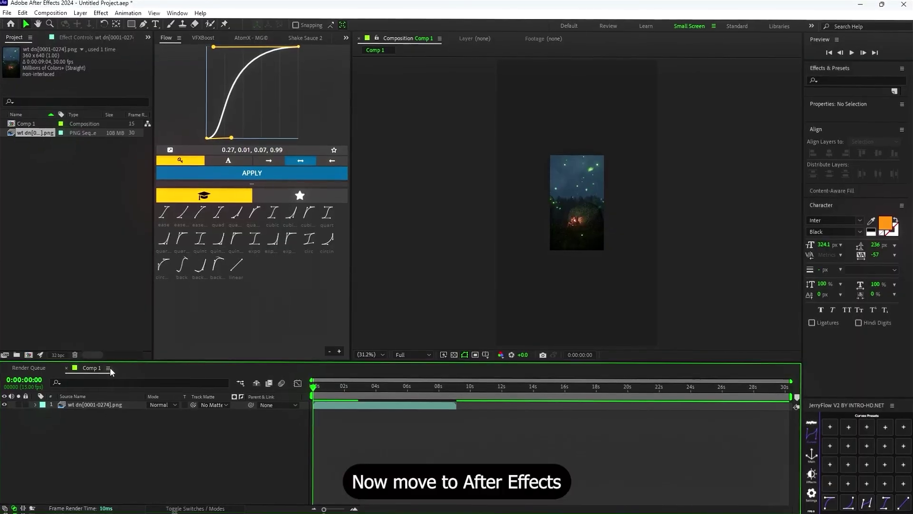
- Switch to After Effects and interpret the wt dn[0001-0274].png sequence at 15 frames per second
{"action": "left_click", "coordinate": [138, 405]}
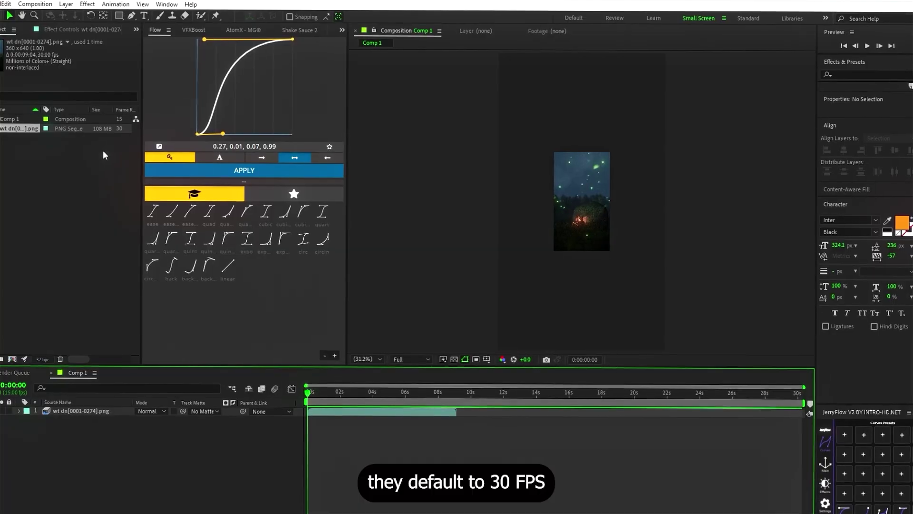
{"action": "right_click", "coordinate": [22, 128]}
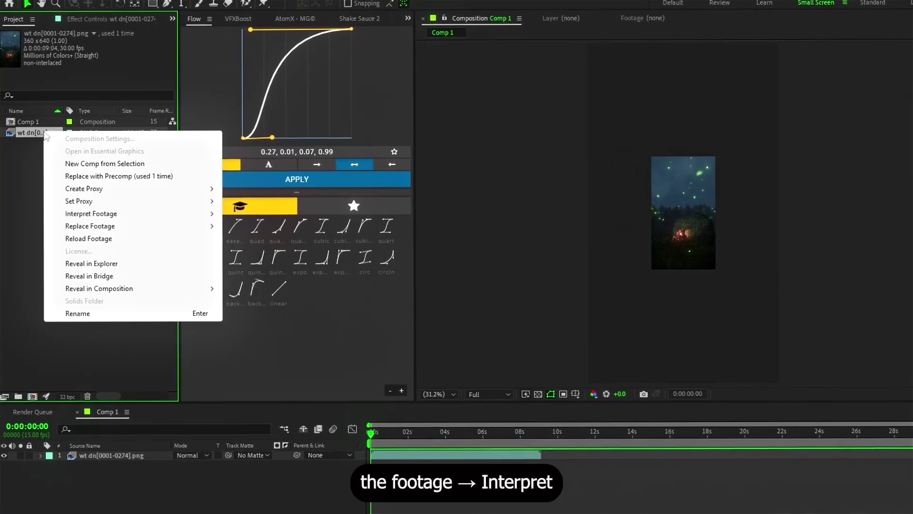
{"action": "mouse_move", "coordinate": [143, 216]}
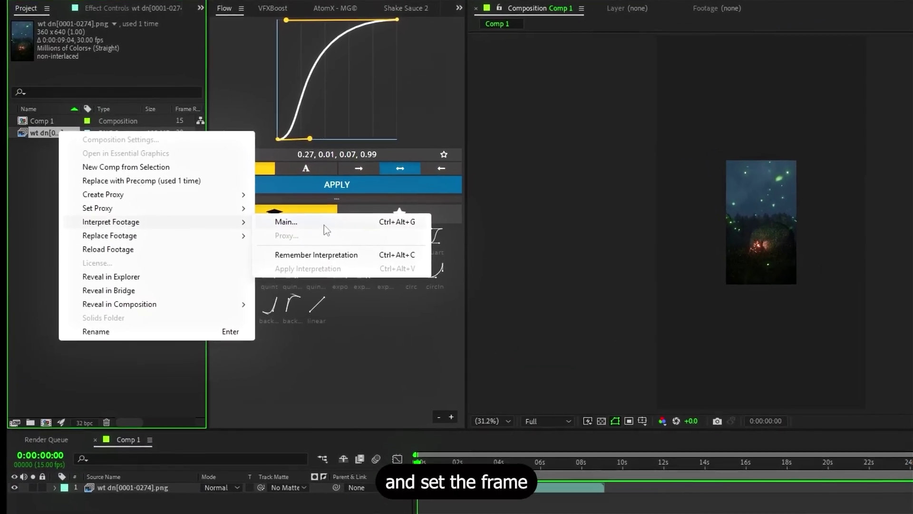
{"action": "left_click", "coordinate": [301, 219]}
{"action": "type", "text": "15"}
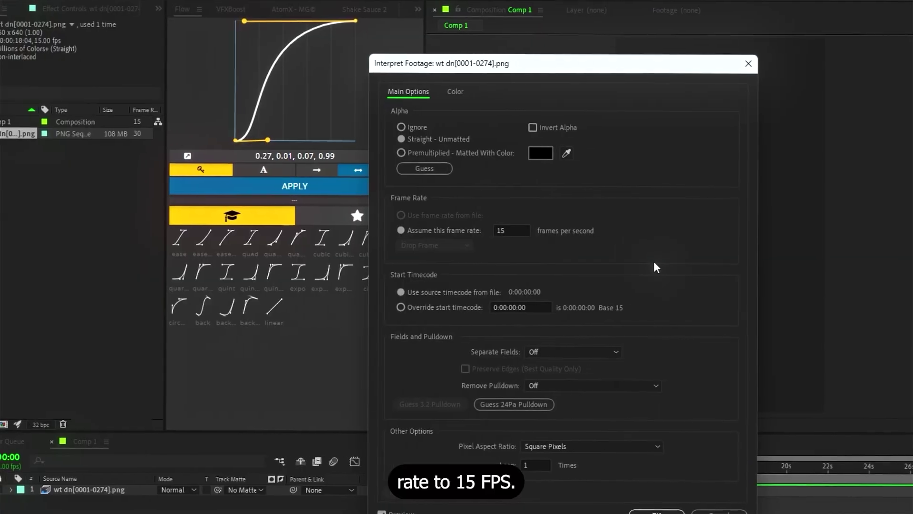
{"action": "left_click", "coordinate": [637, 509]}
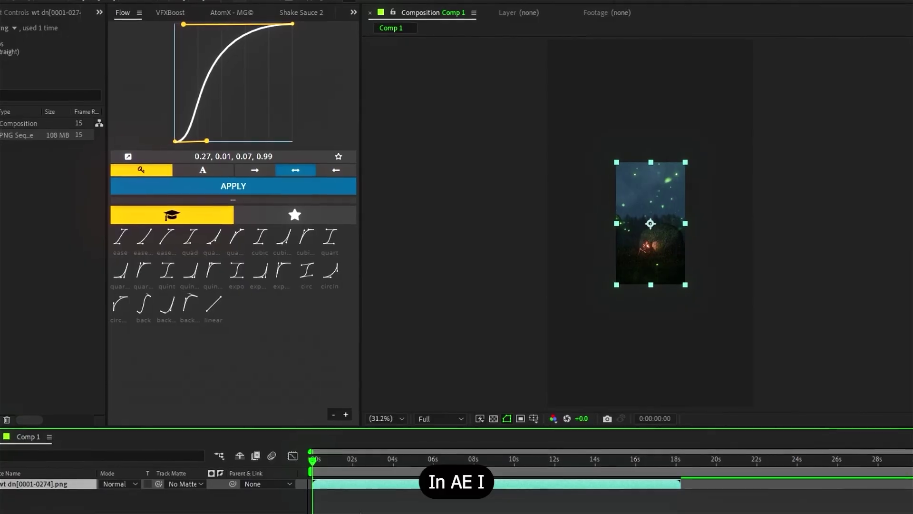
- Apply the Curves and Add Grain effects to the wt dn[0001-0274].png layer inside its own composition
{"action": "type", "text": "cur"}
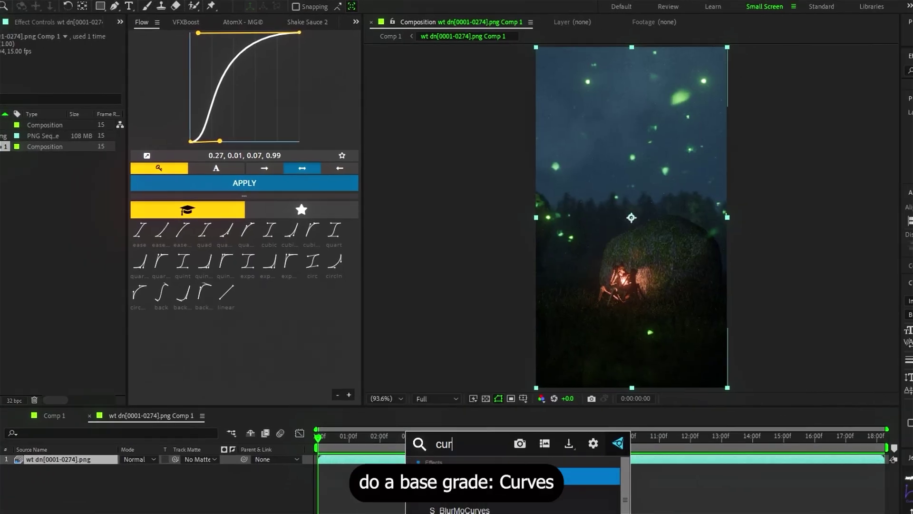
{"action": "key", "text": "Return"}
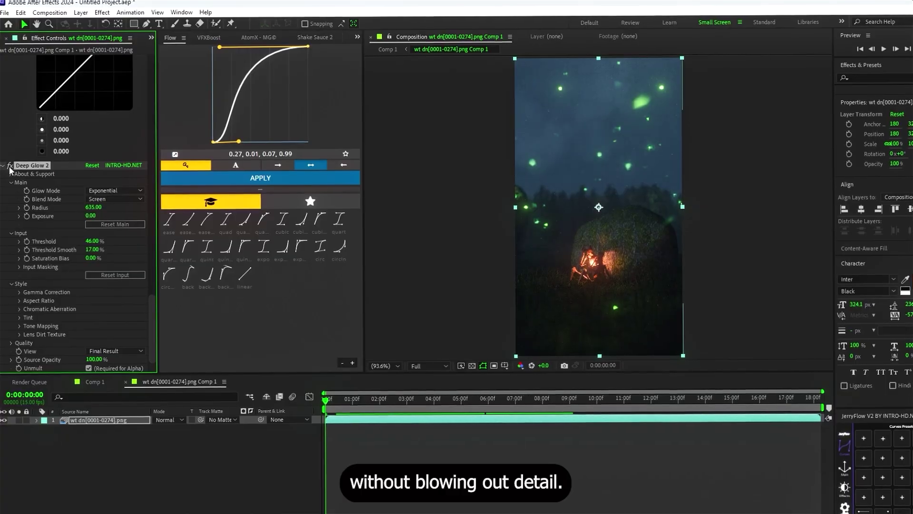
{"action": "type", "text": "nois"}
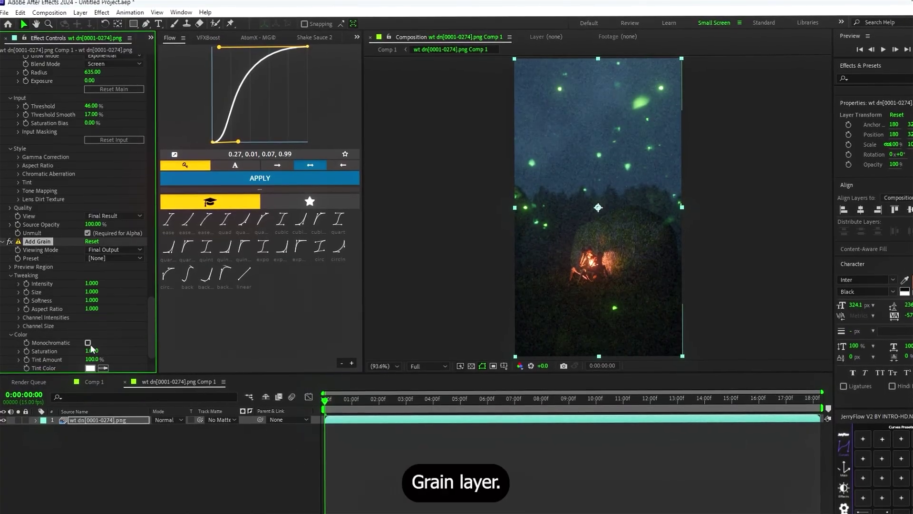